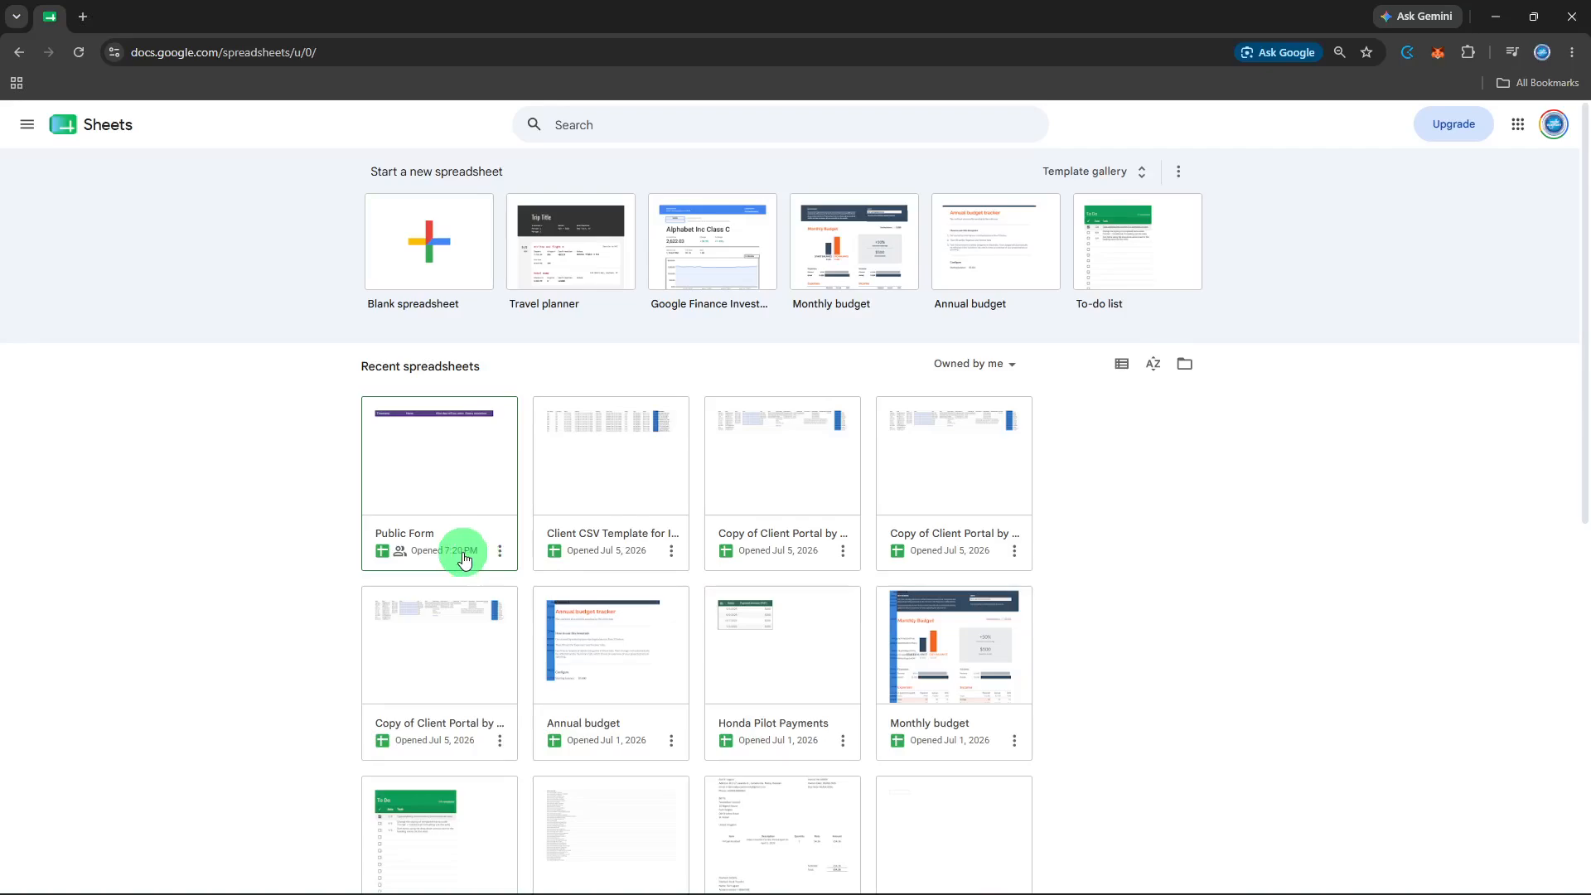
Open the Public Form spreadsheet and go to its Contact sheet.
left_click(464, 560)
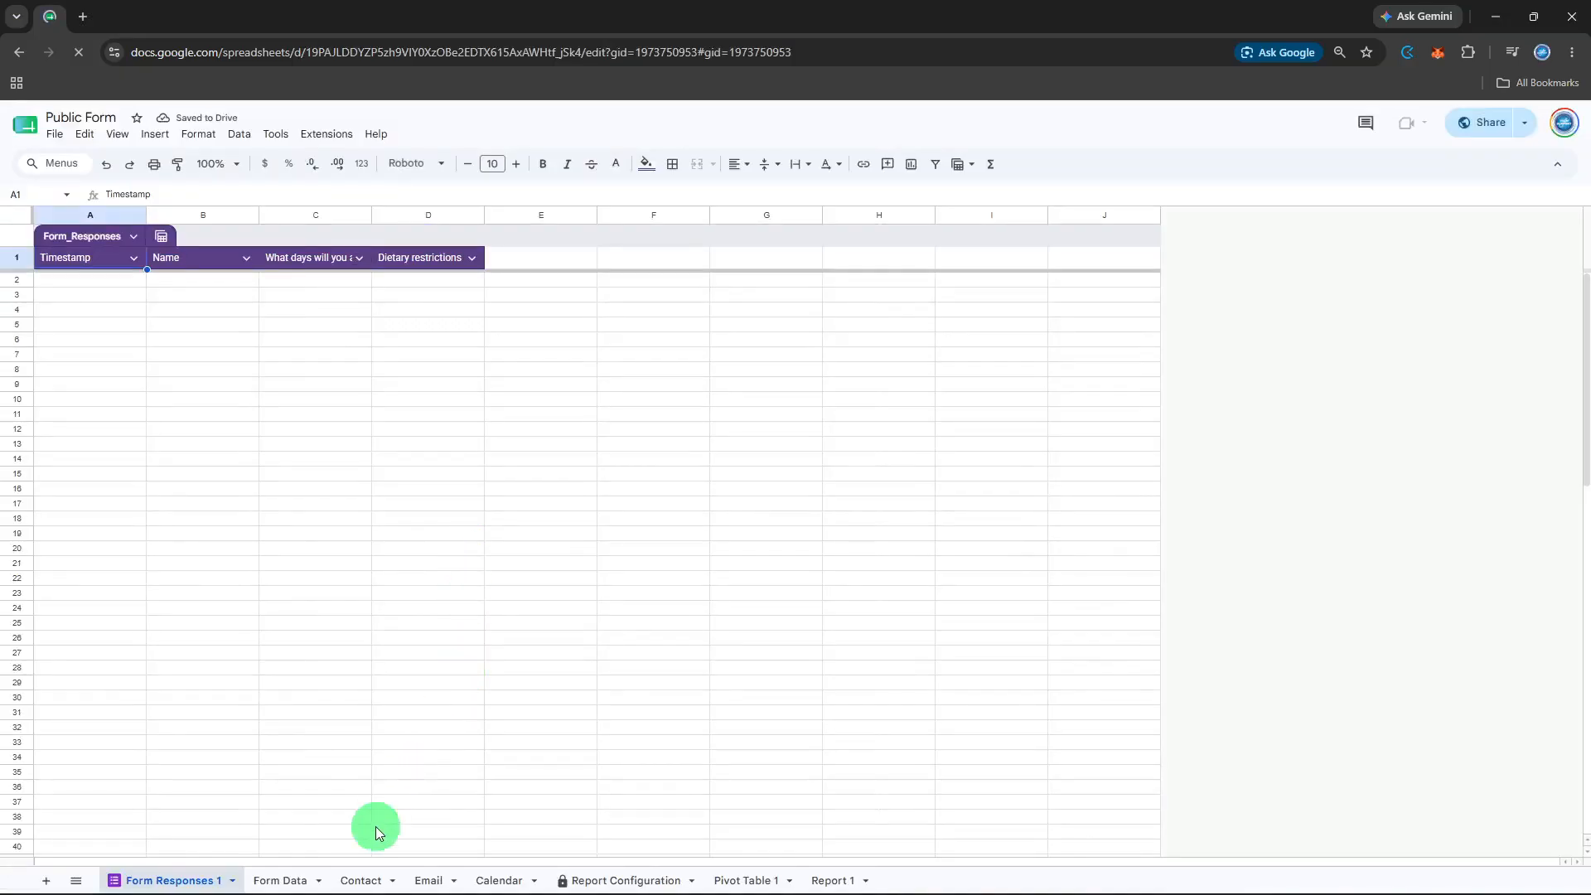
left_click(359, 881)
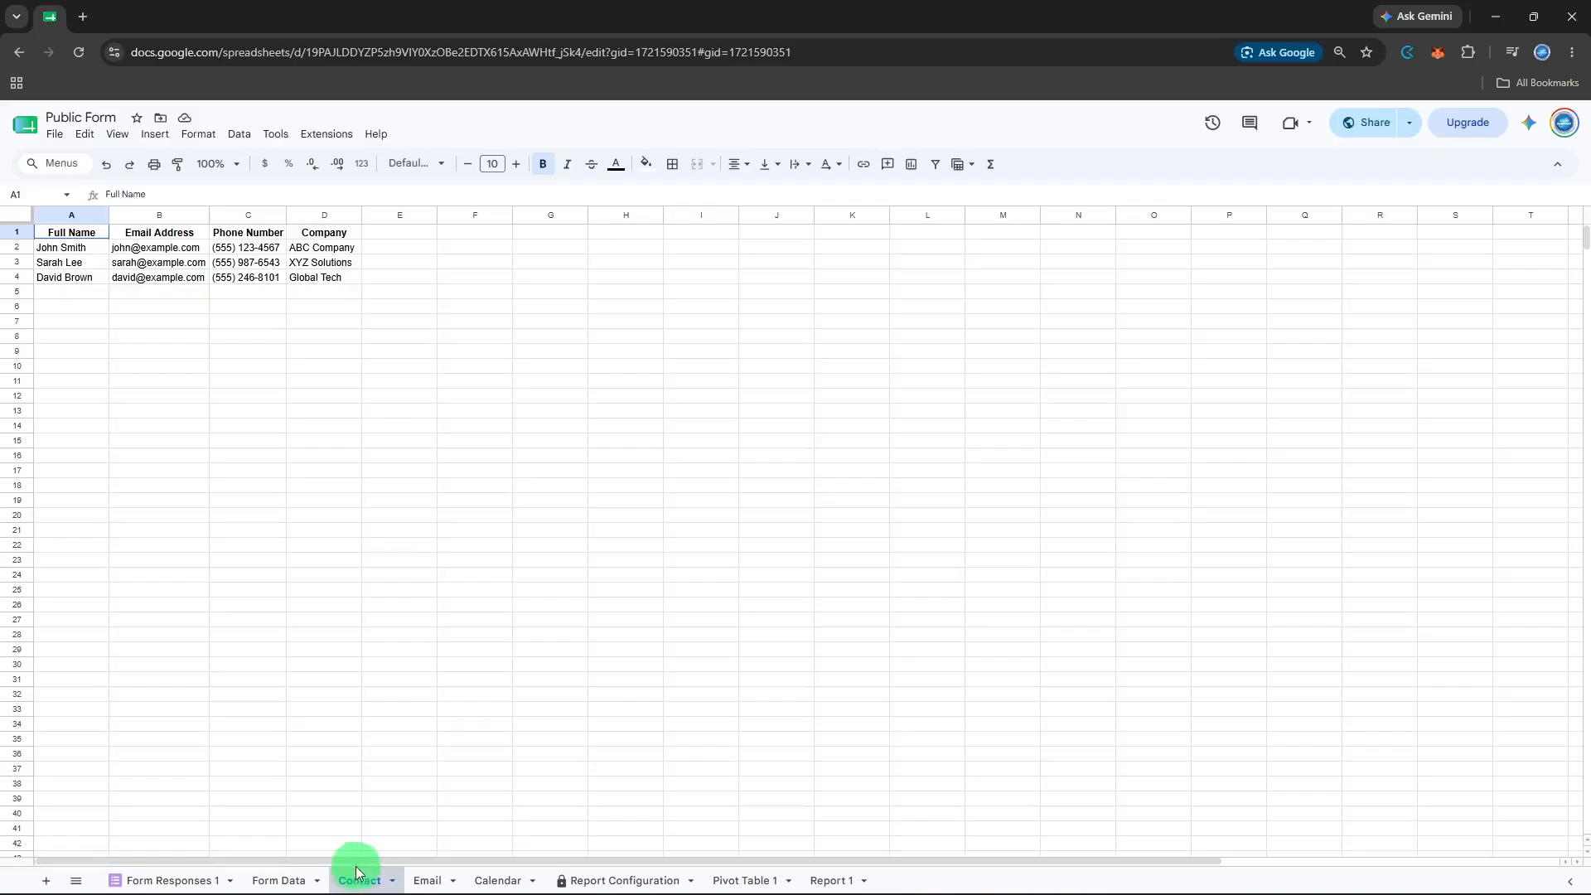
left_click(81, 308)
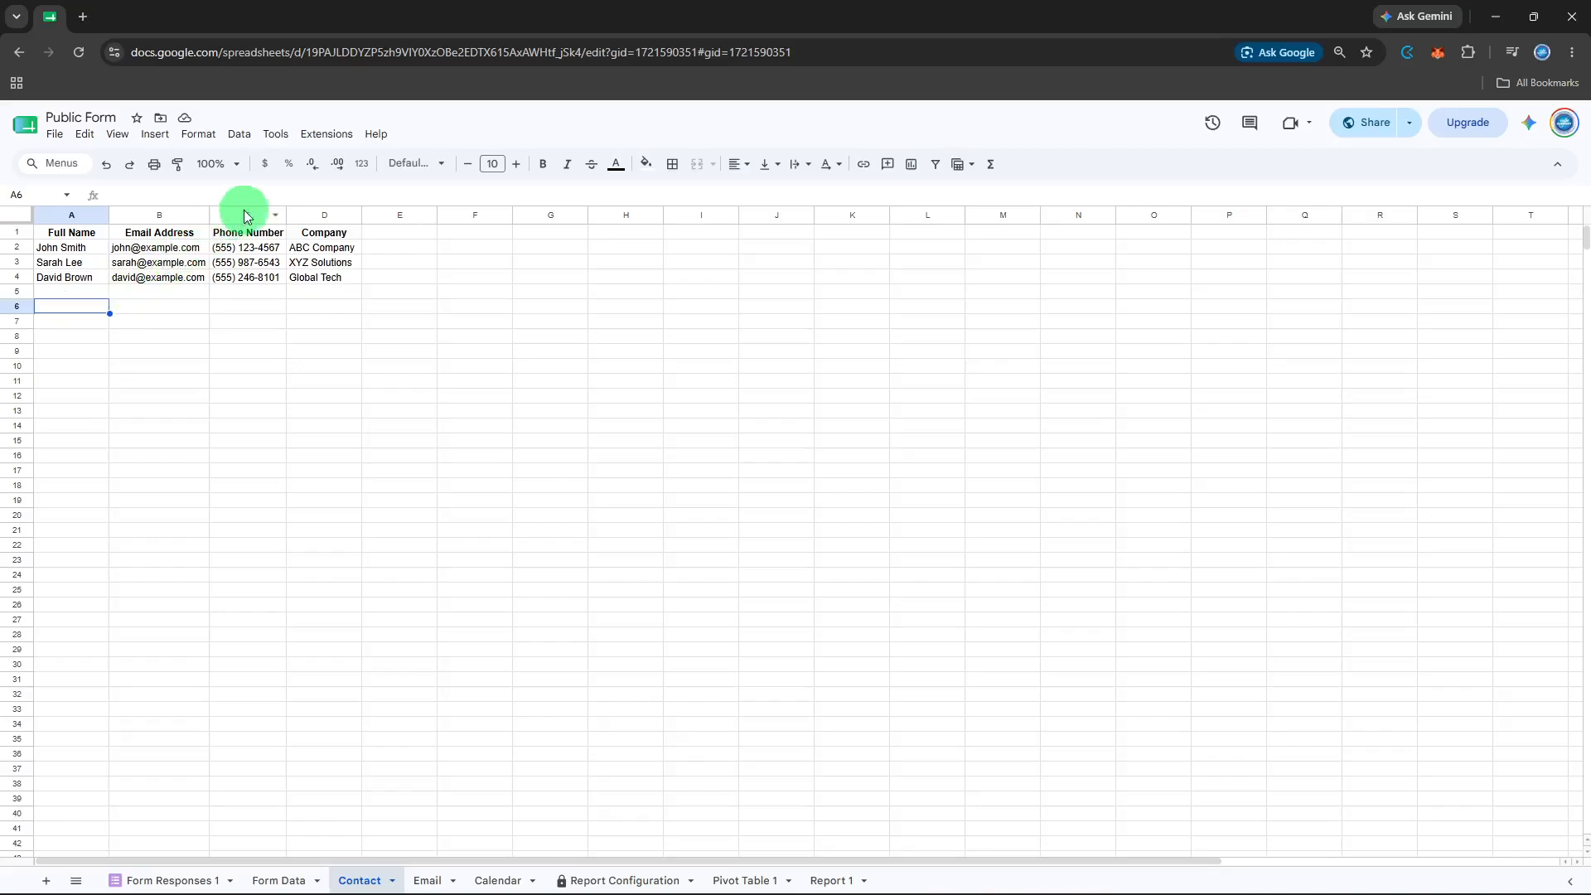
Search the Google Workspace Marketplace for "contacts" add-ons.
left_click(347, 141)
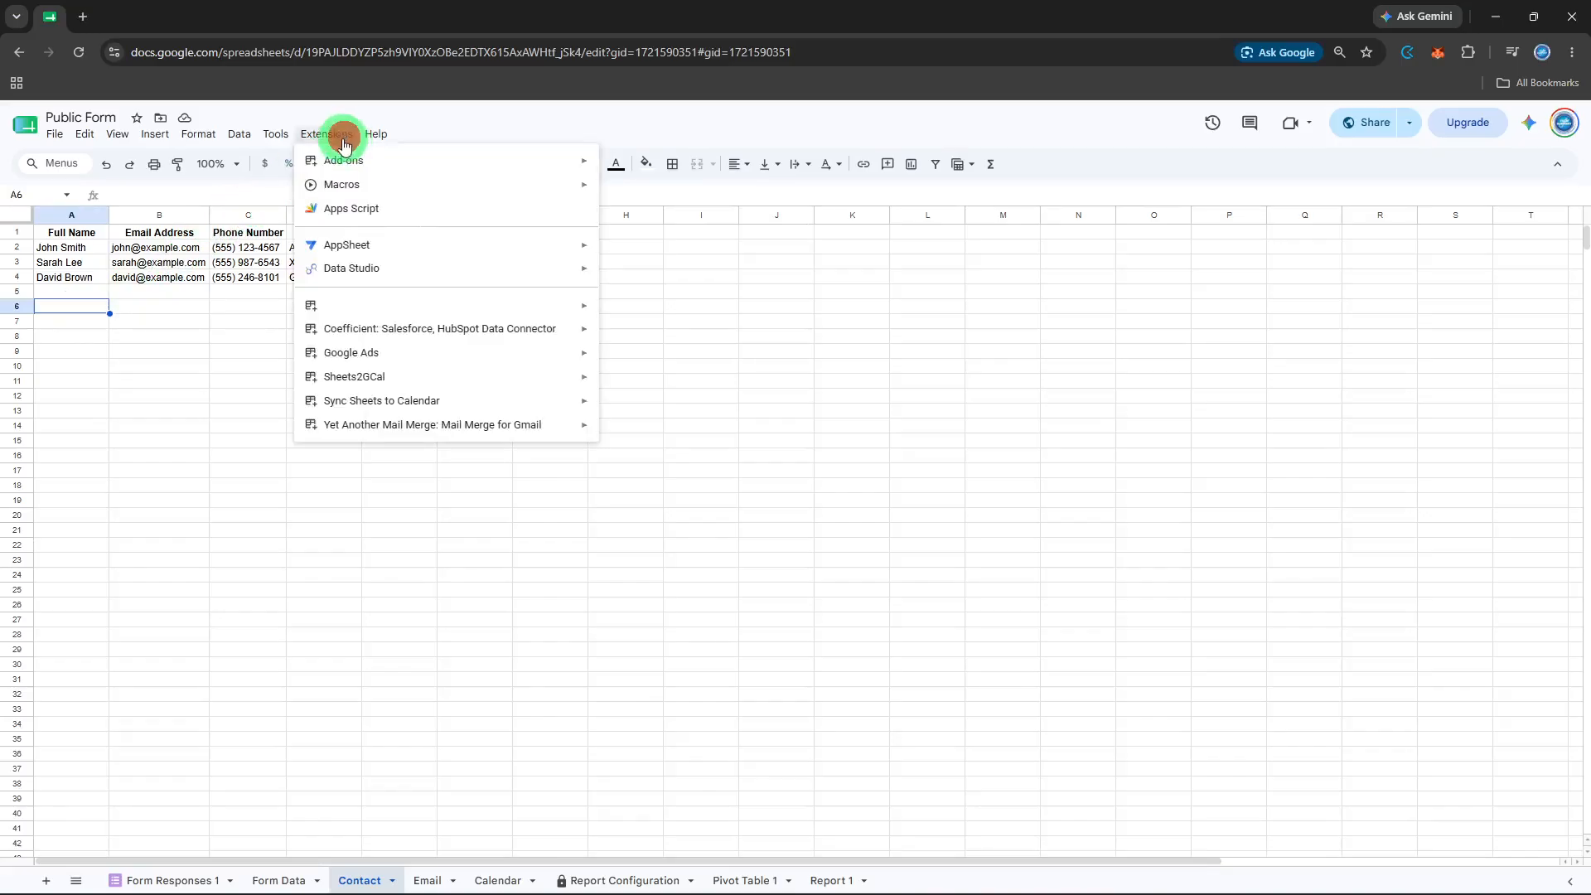
mouse_move(344, 168)
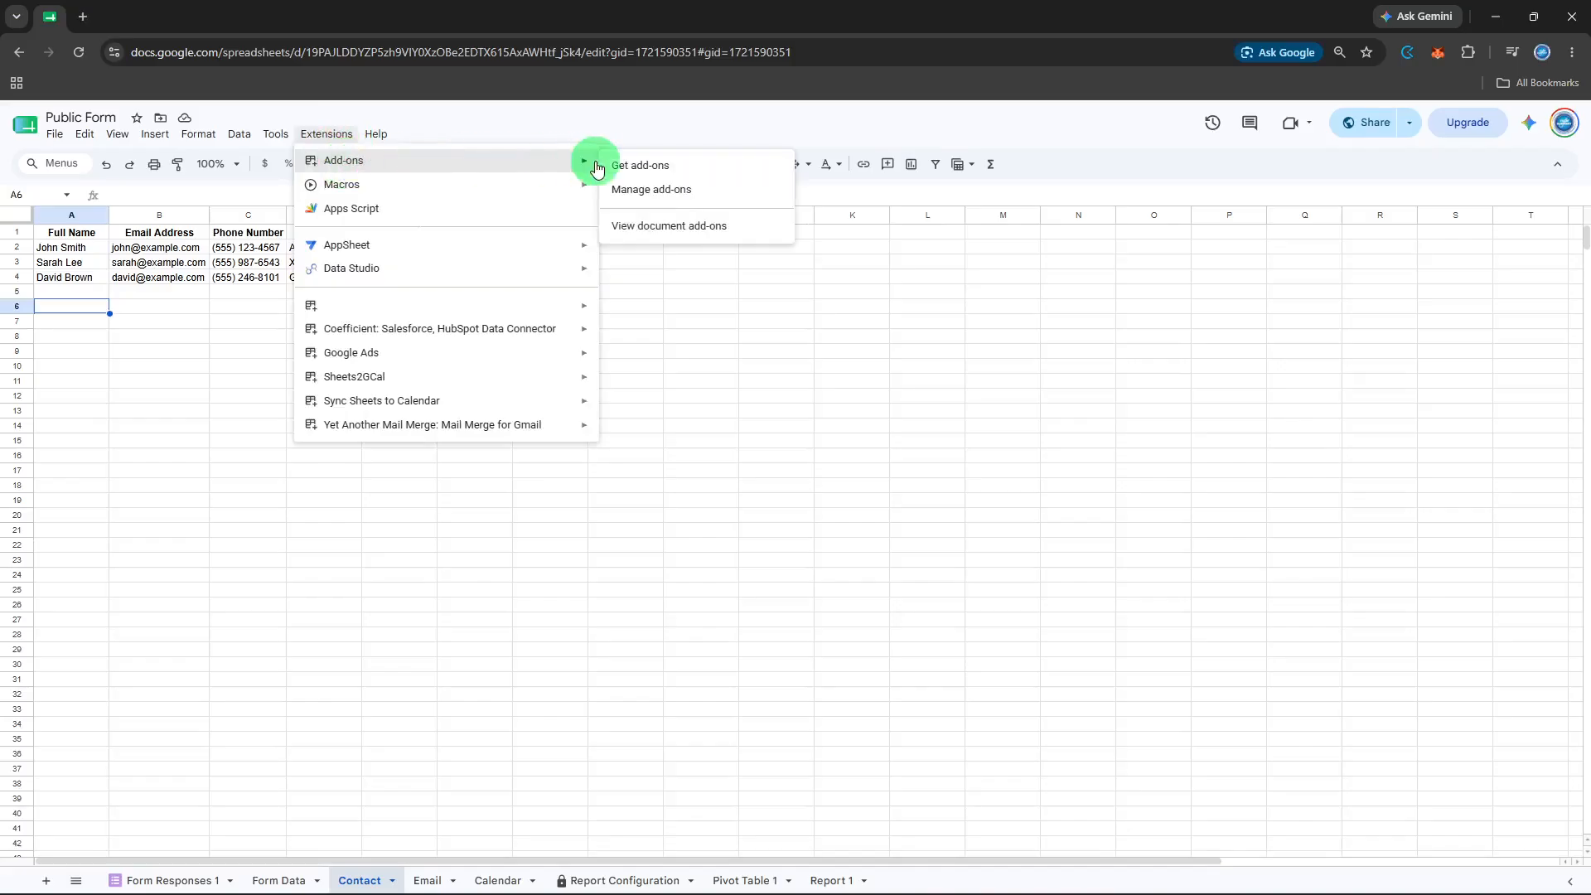
left_click(628, 166)
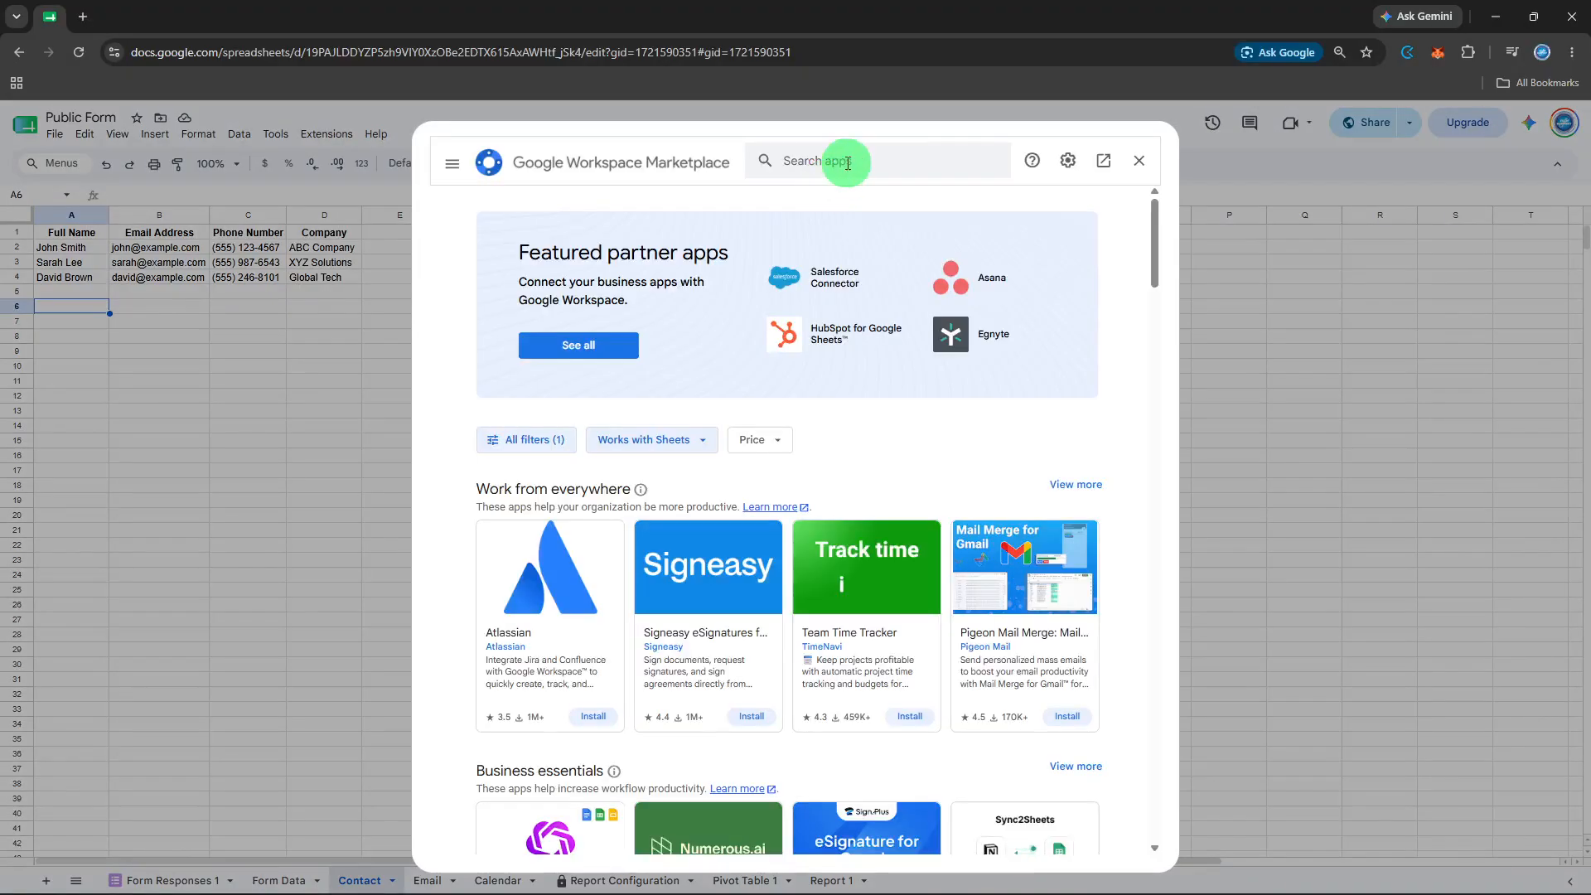
left_click(845, 163)
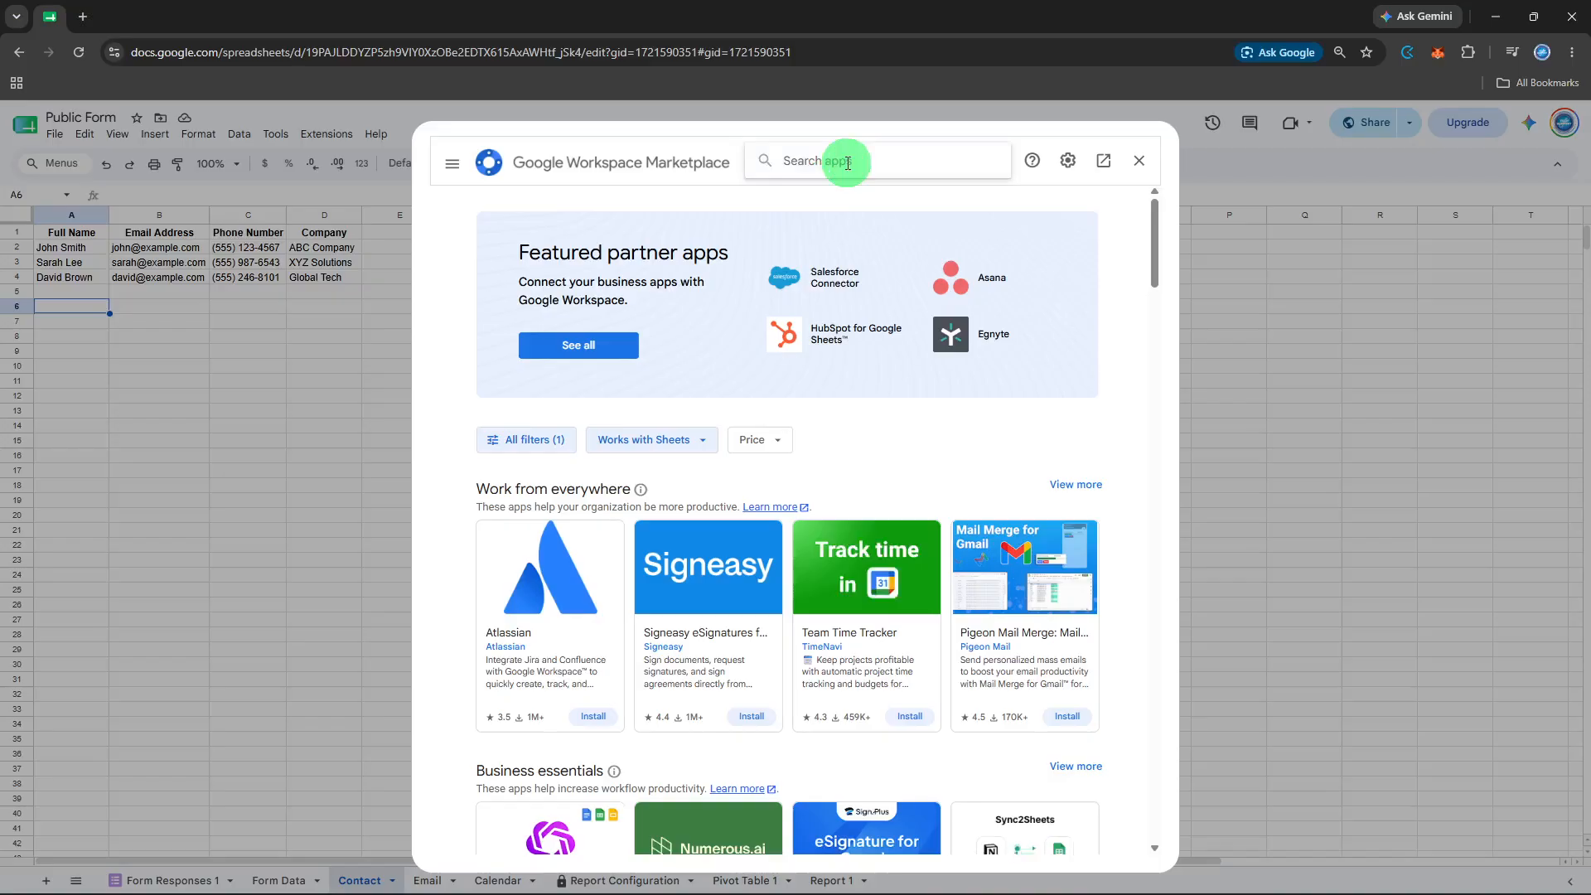
type("contacts")
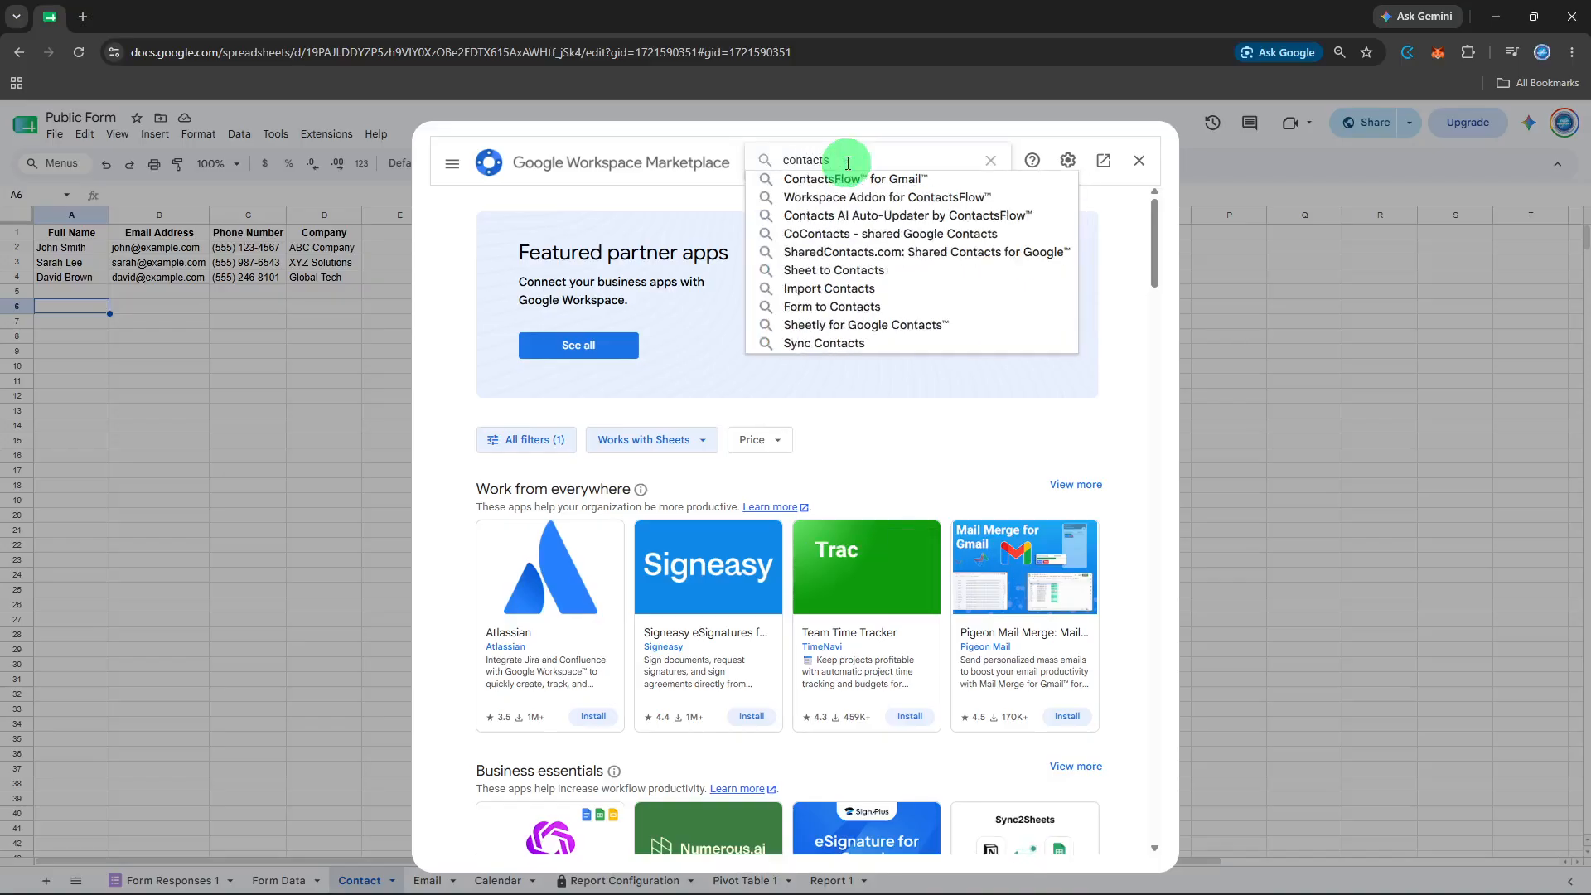
key("Return")
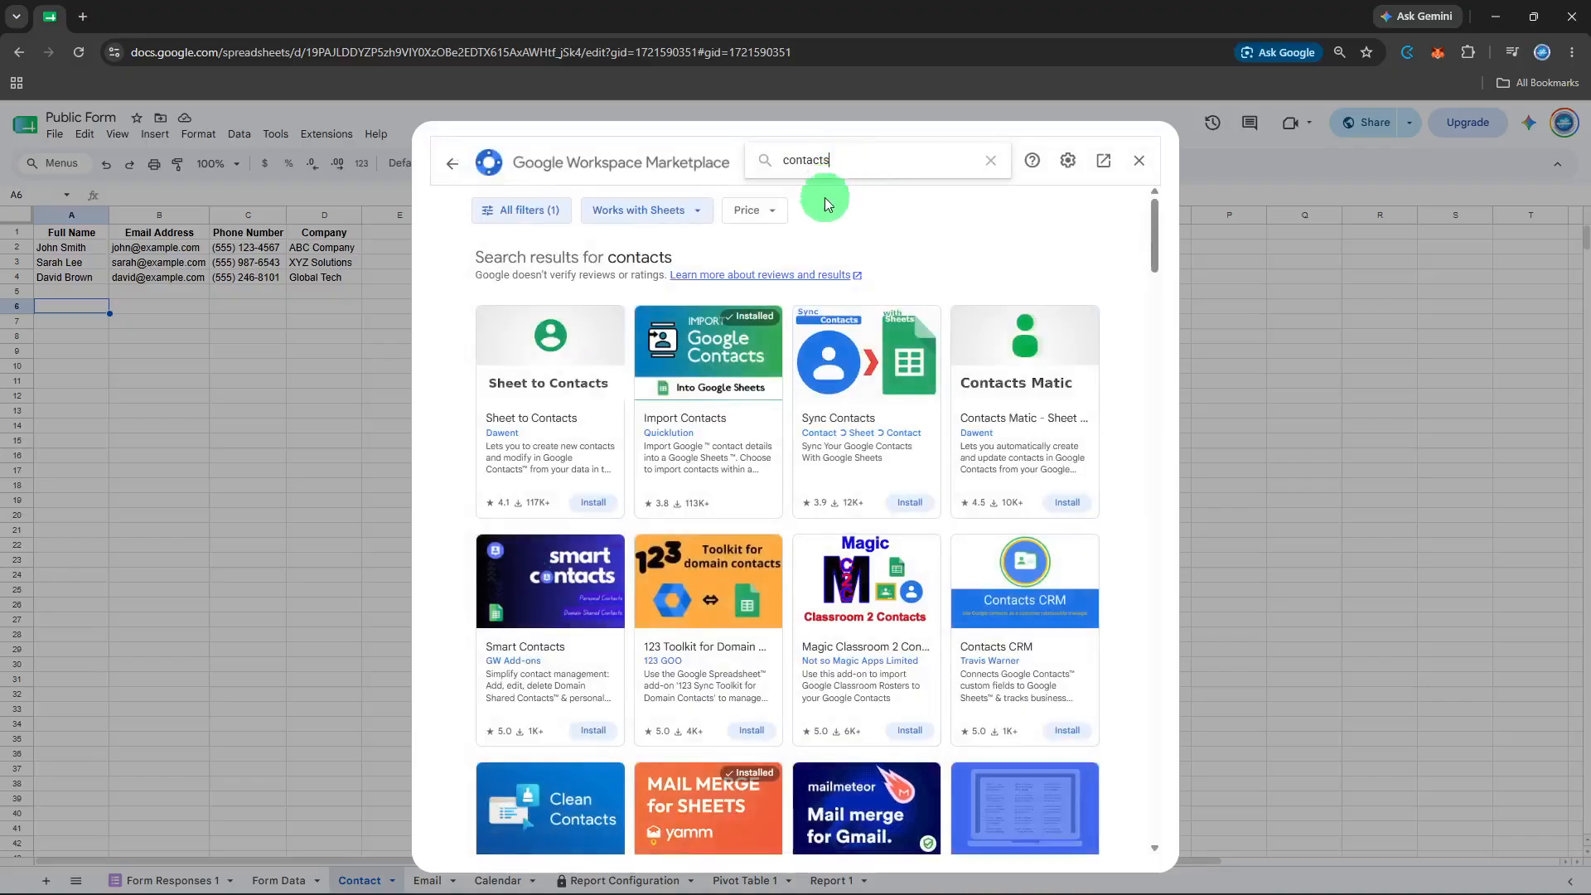
Install the Sync Contacts add-on with all requested account permissions granted, and close the marketplace.
left_click(898, 501)
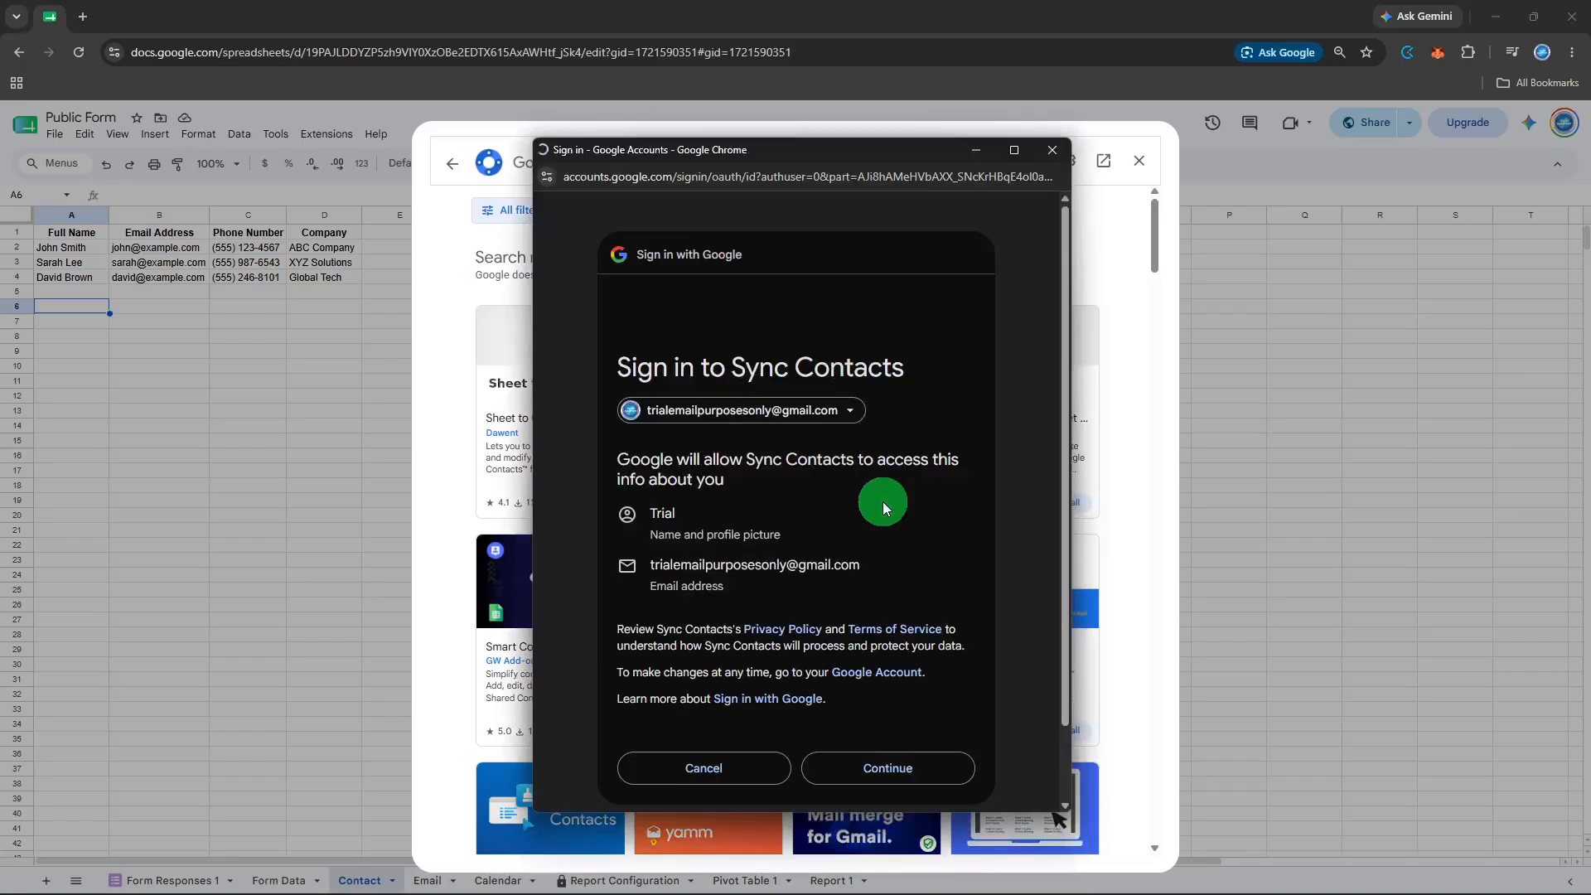
left_click(882, 758)
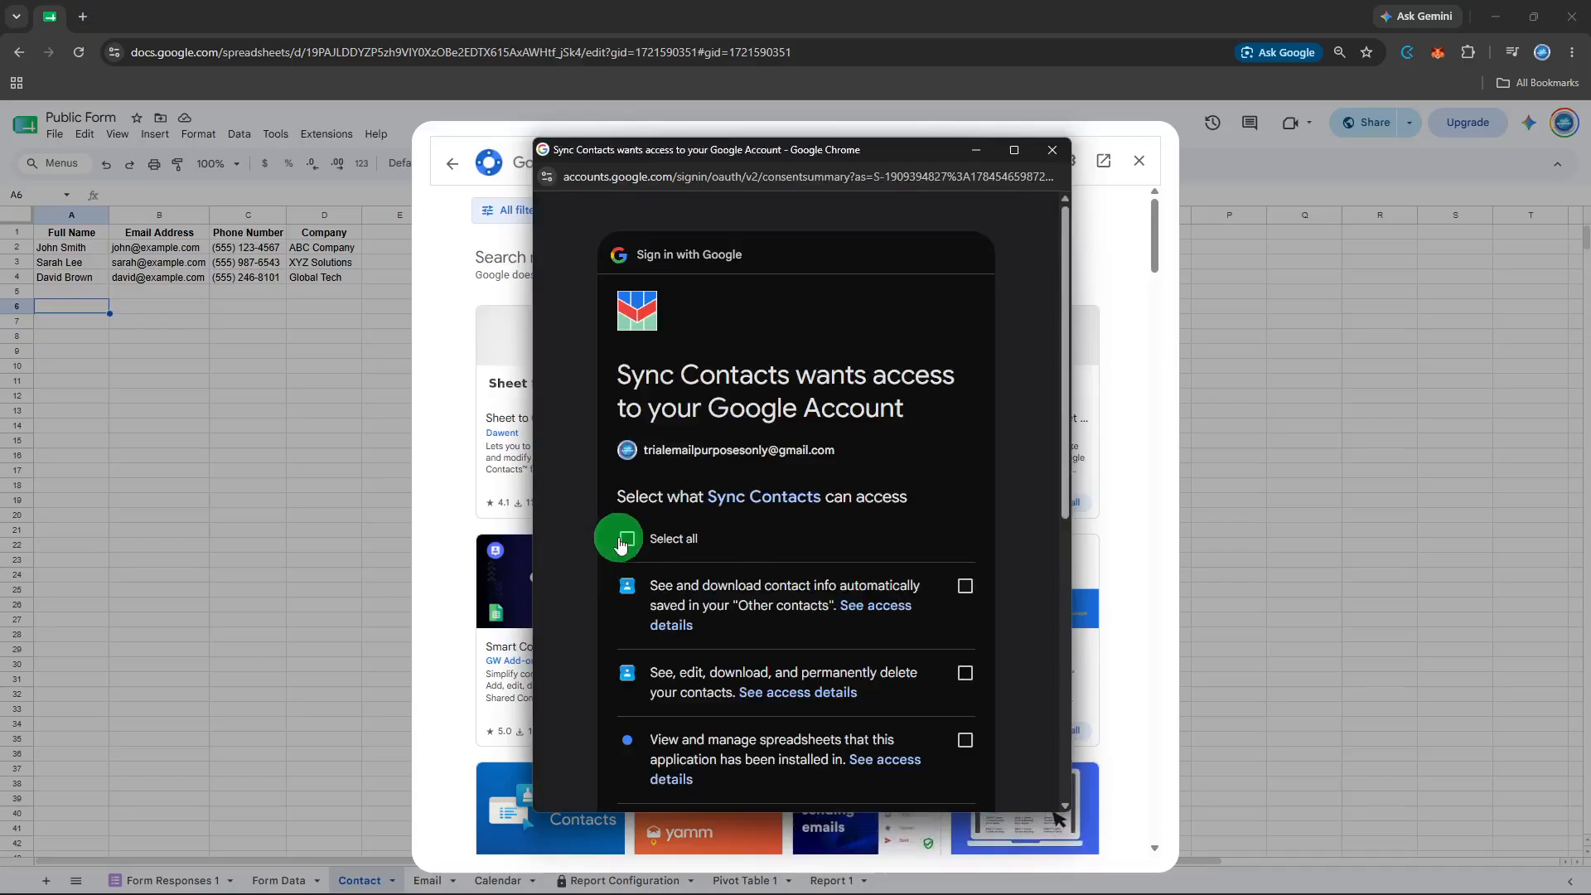
left_click(623, 540)
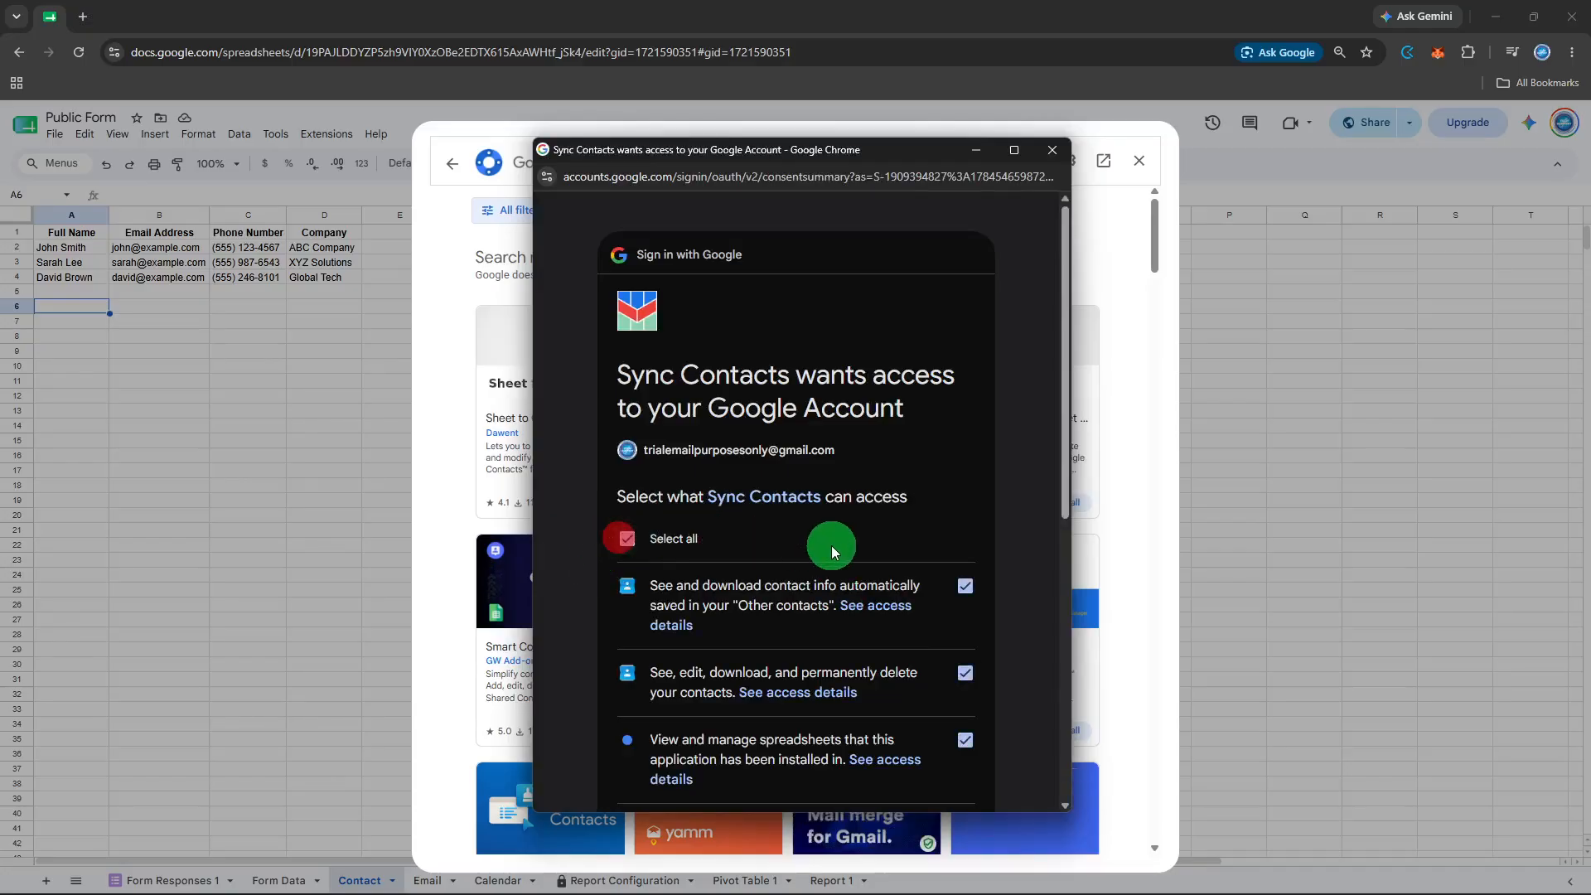
scroll(831, 545, "down", 5)
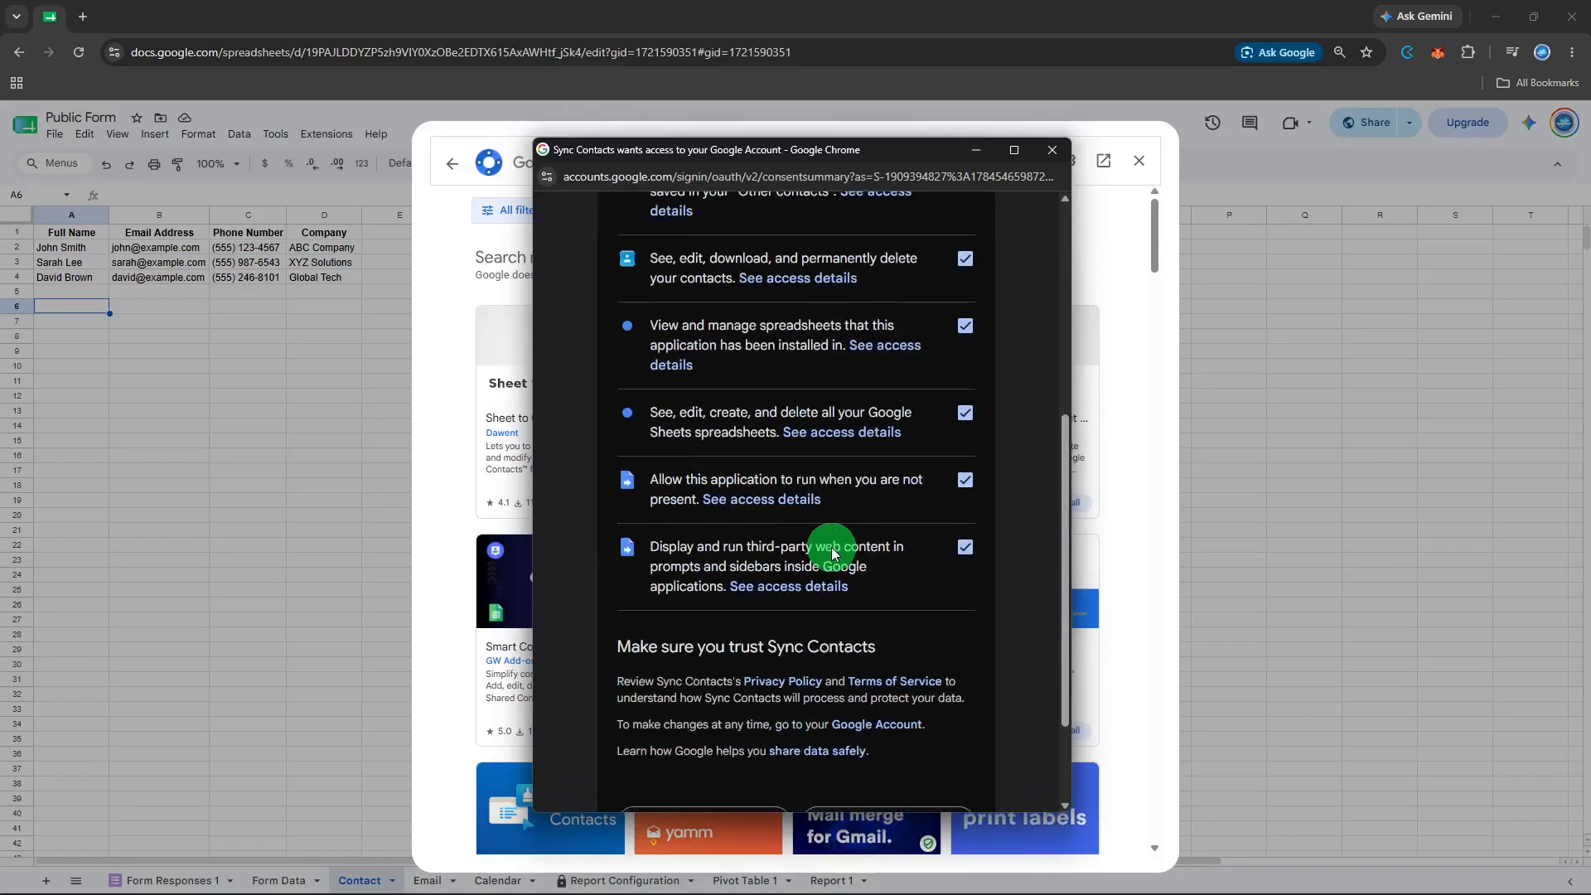
scroll(832, 551, "down", 2)
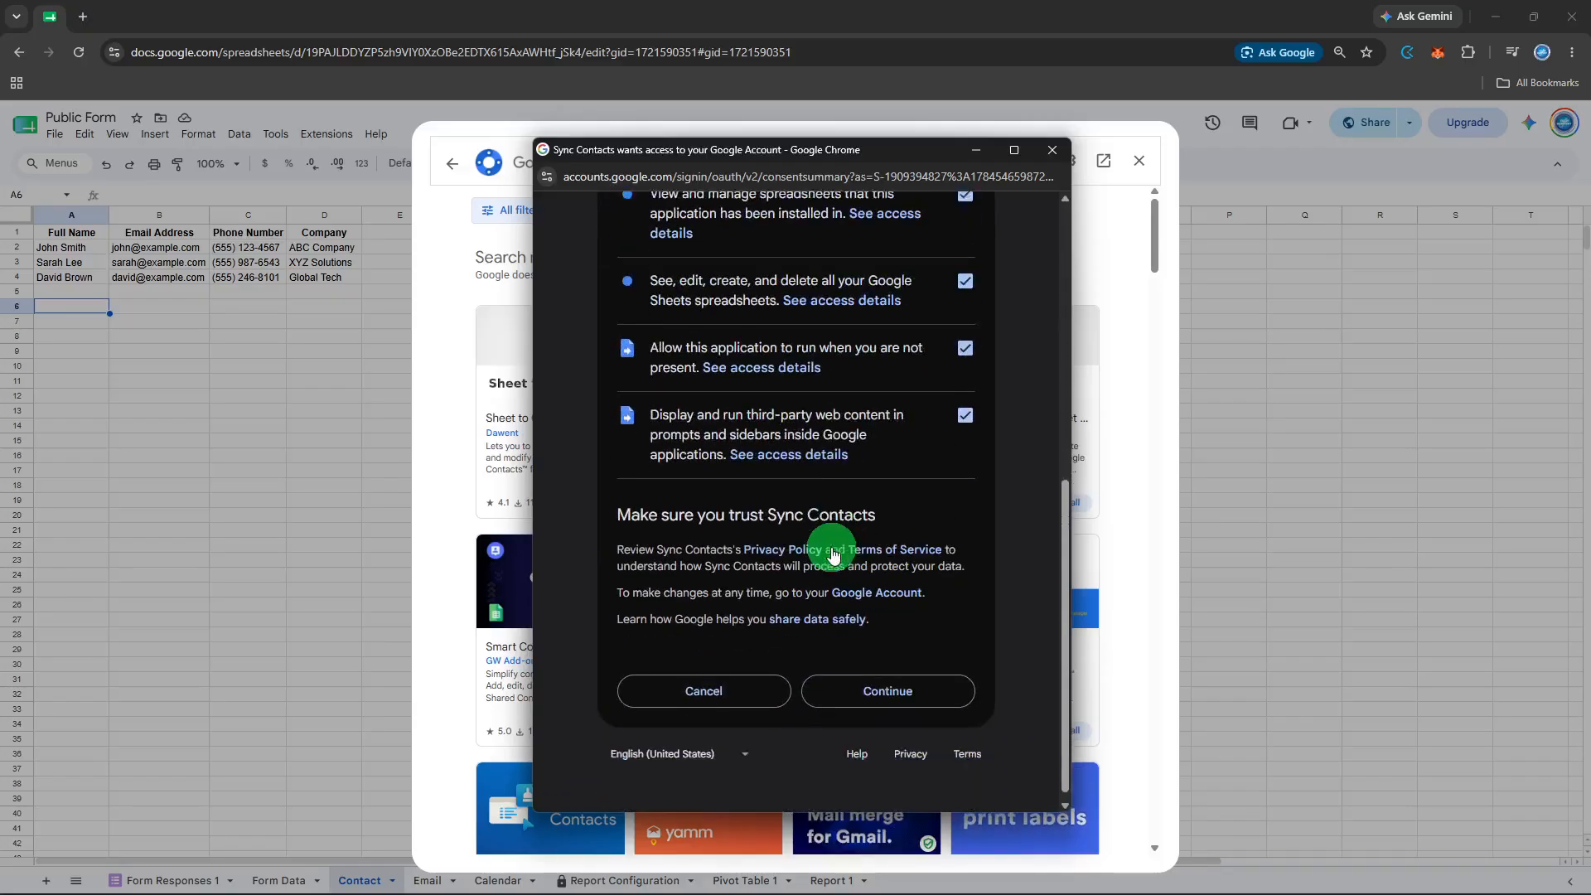
left_click(867, 685)
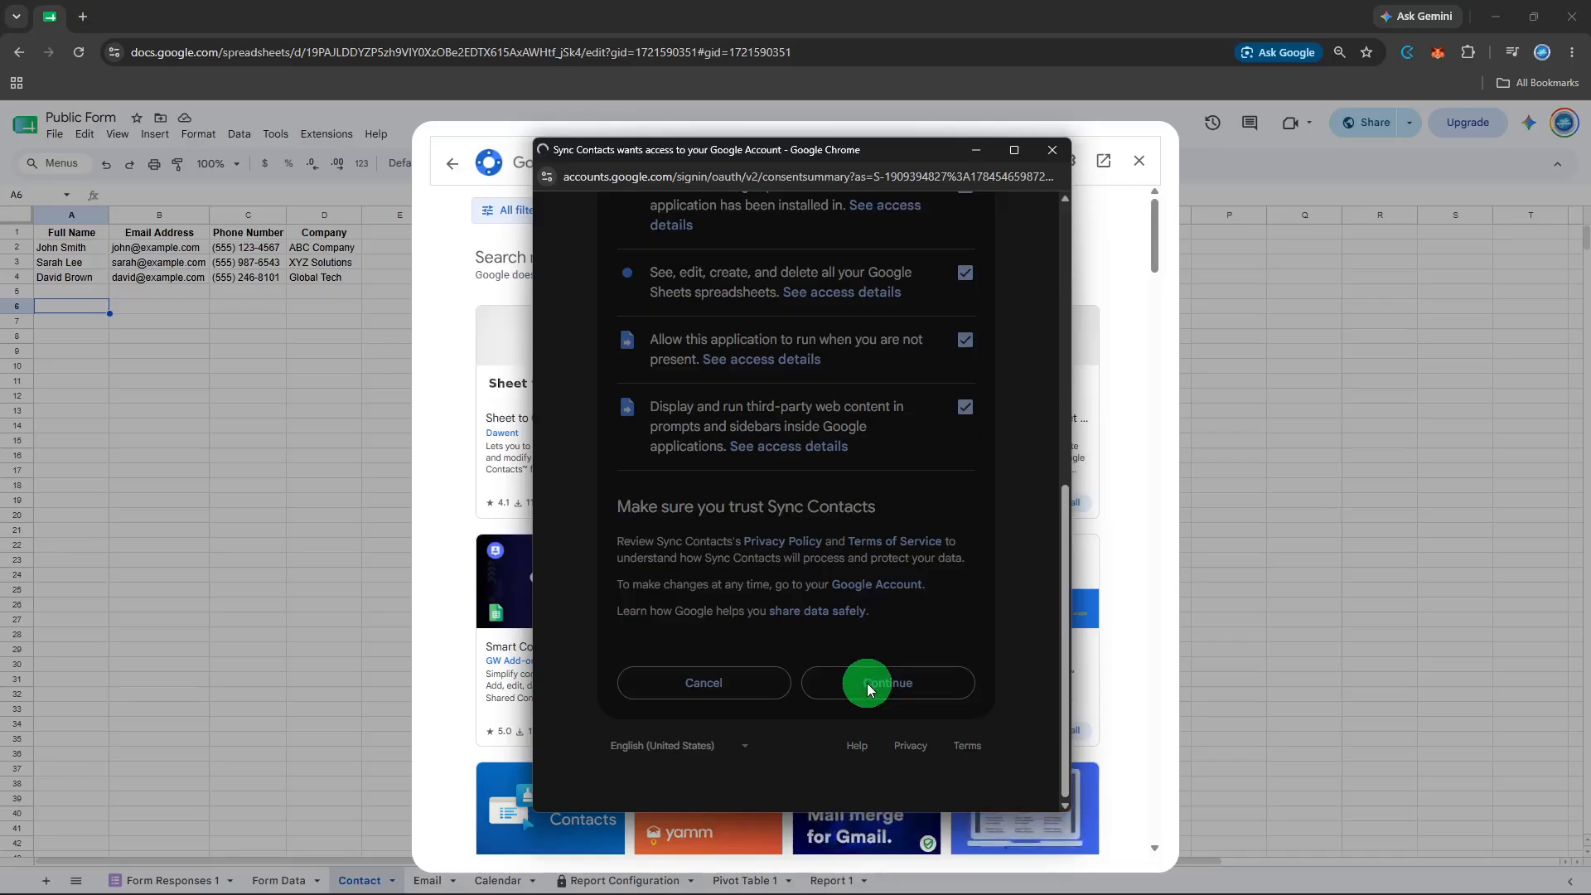
left_click(867, 684)
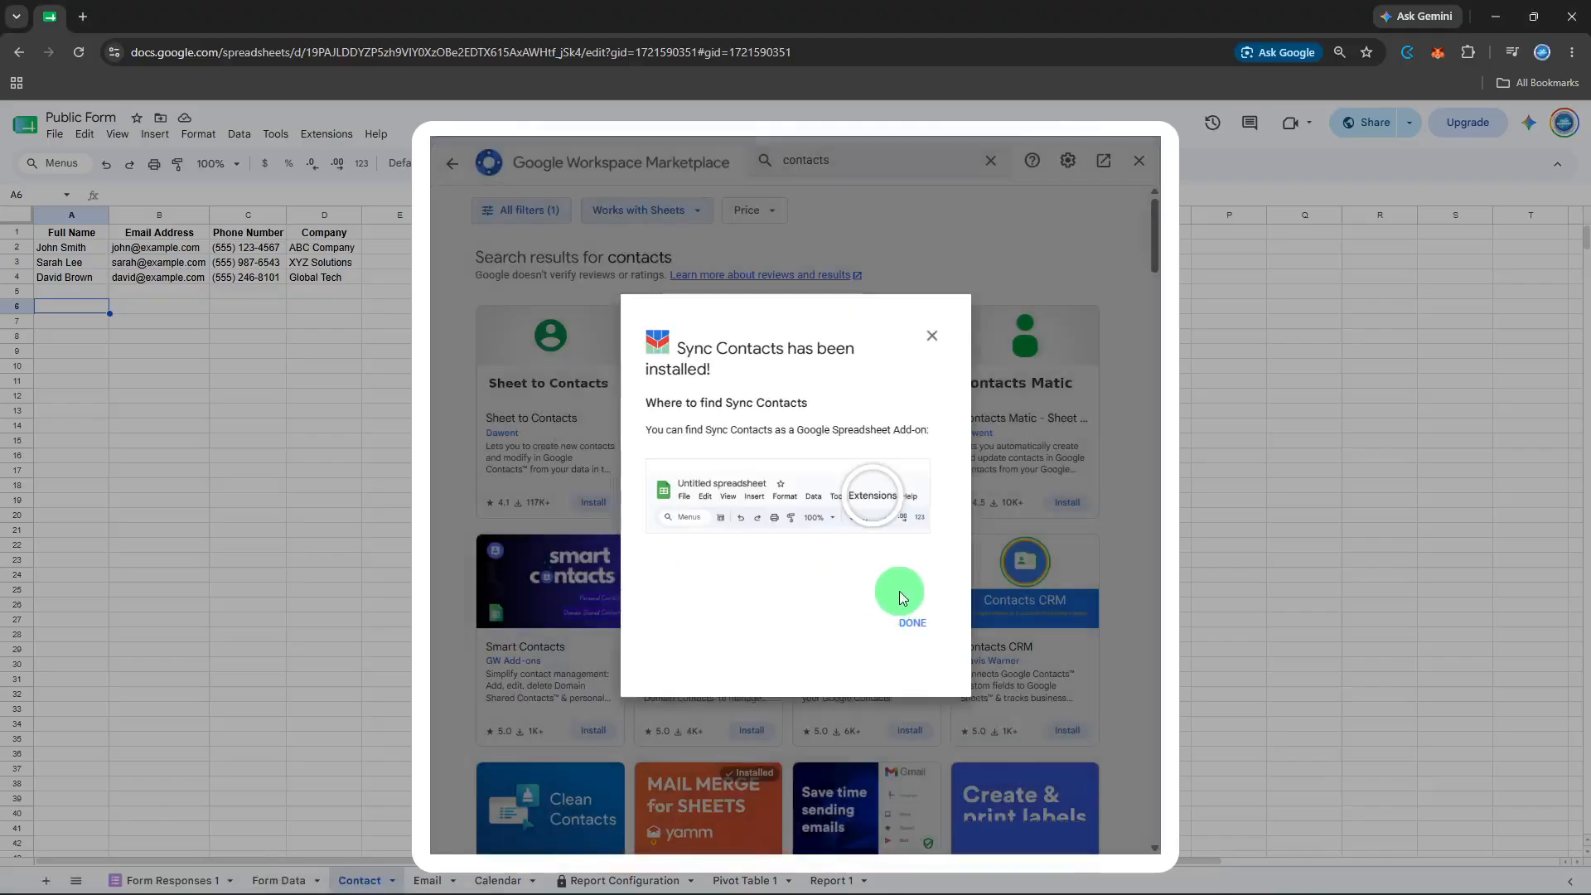
left_click(901, 615)
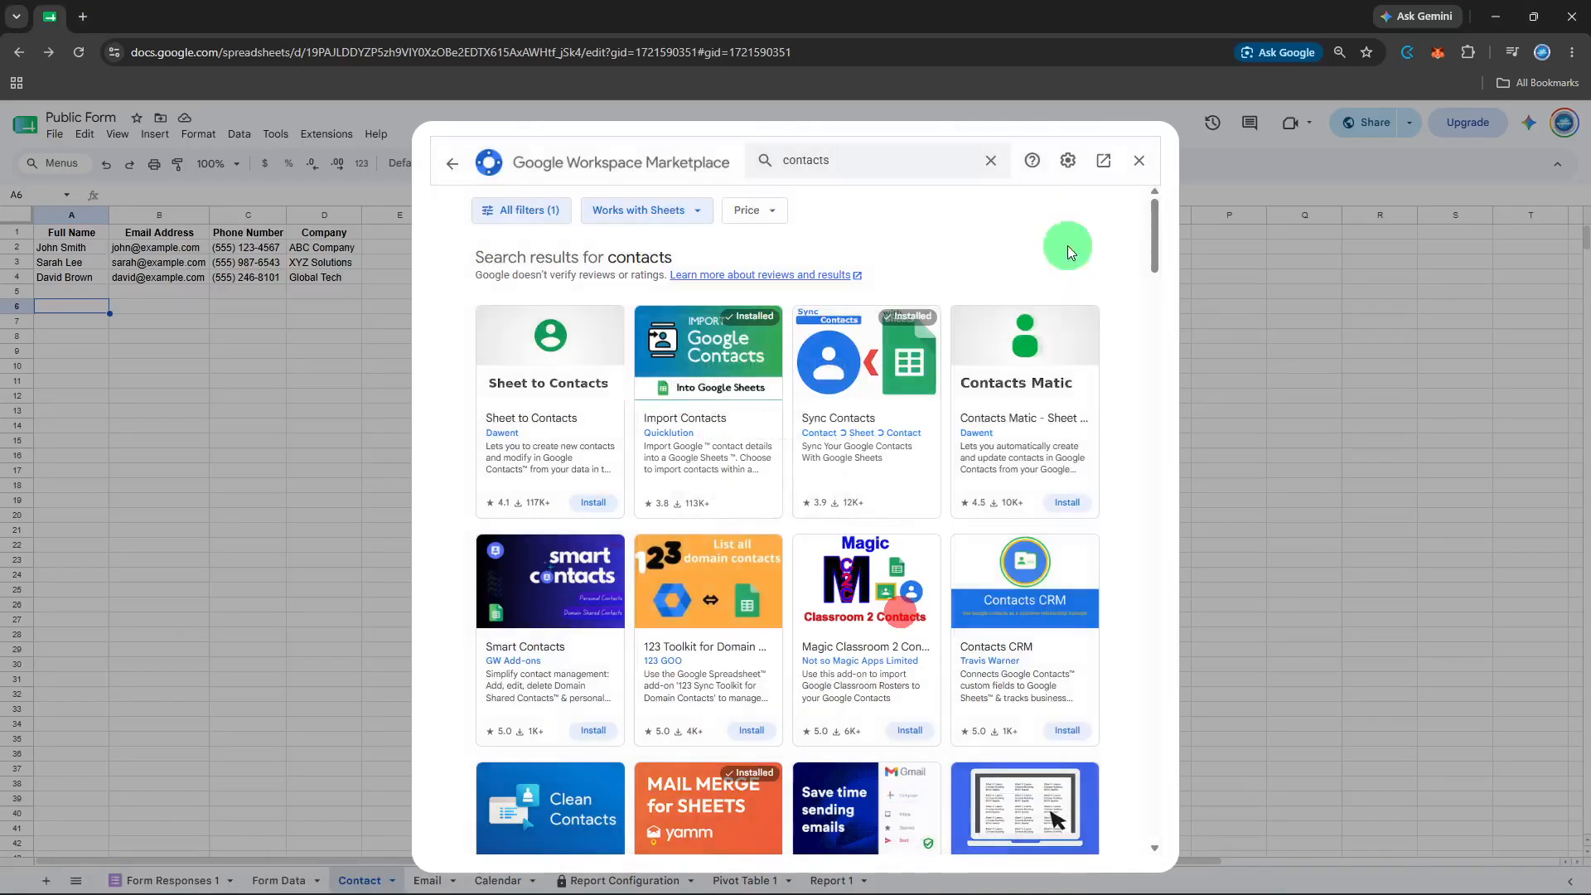
left_click(1129, 166)
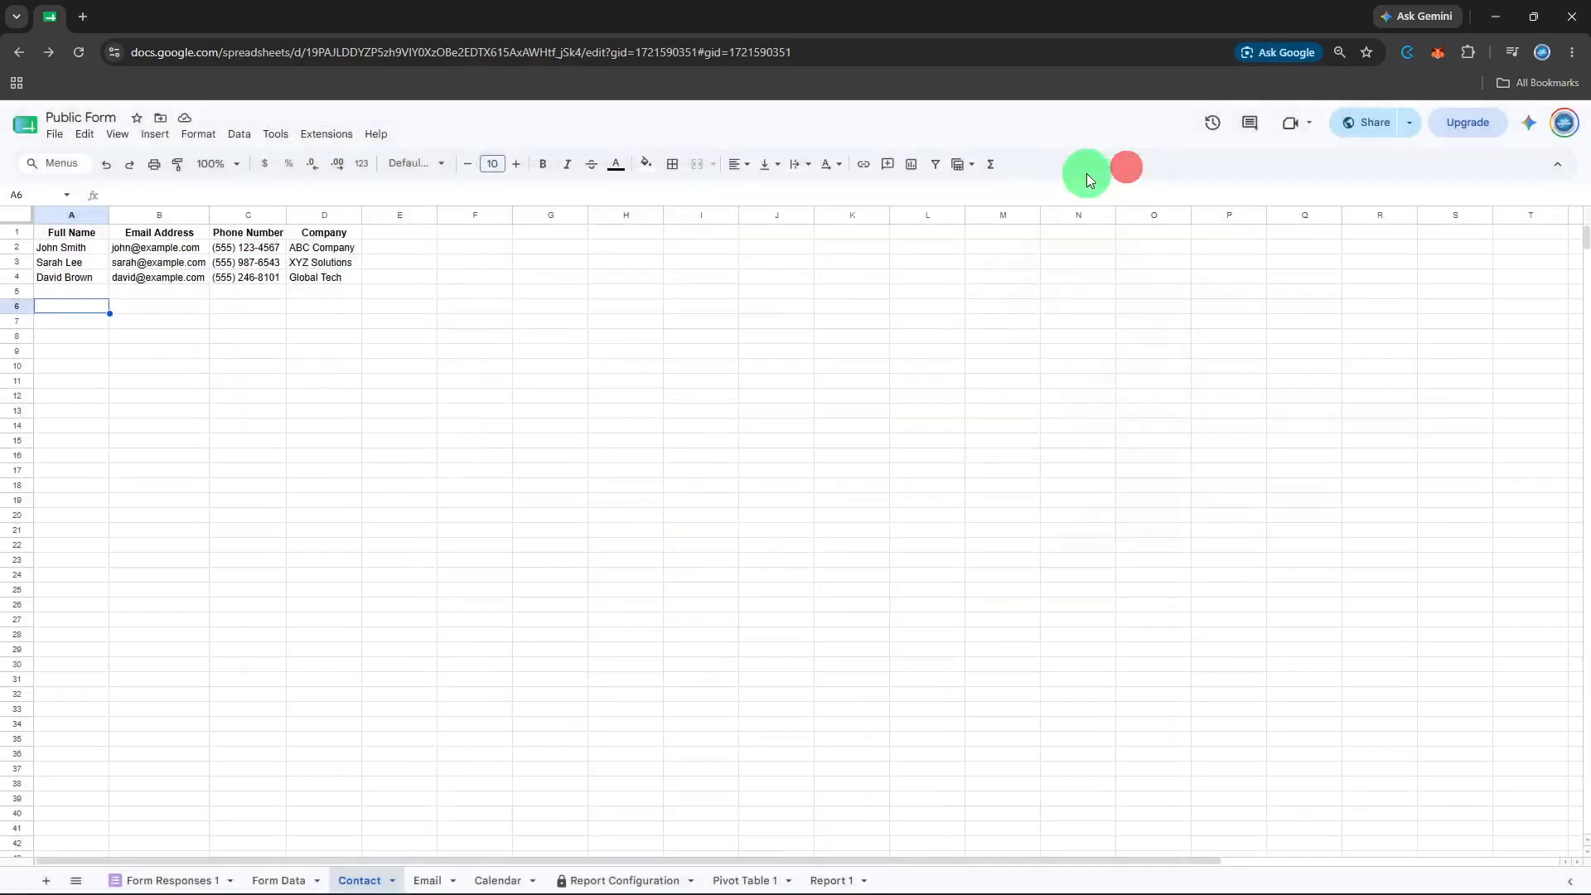
Load the Sync Contacts add-on and download the Google contacts into the spreadsheet.
left_click(332, 142)
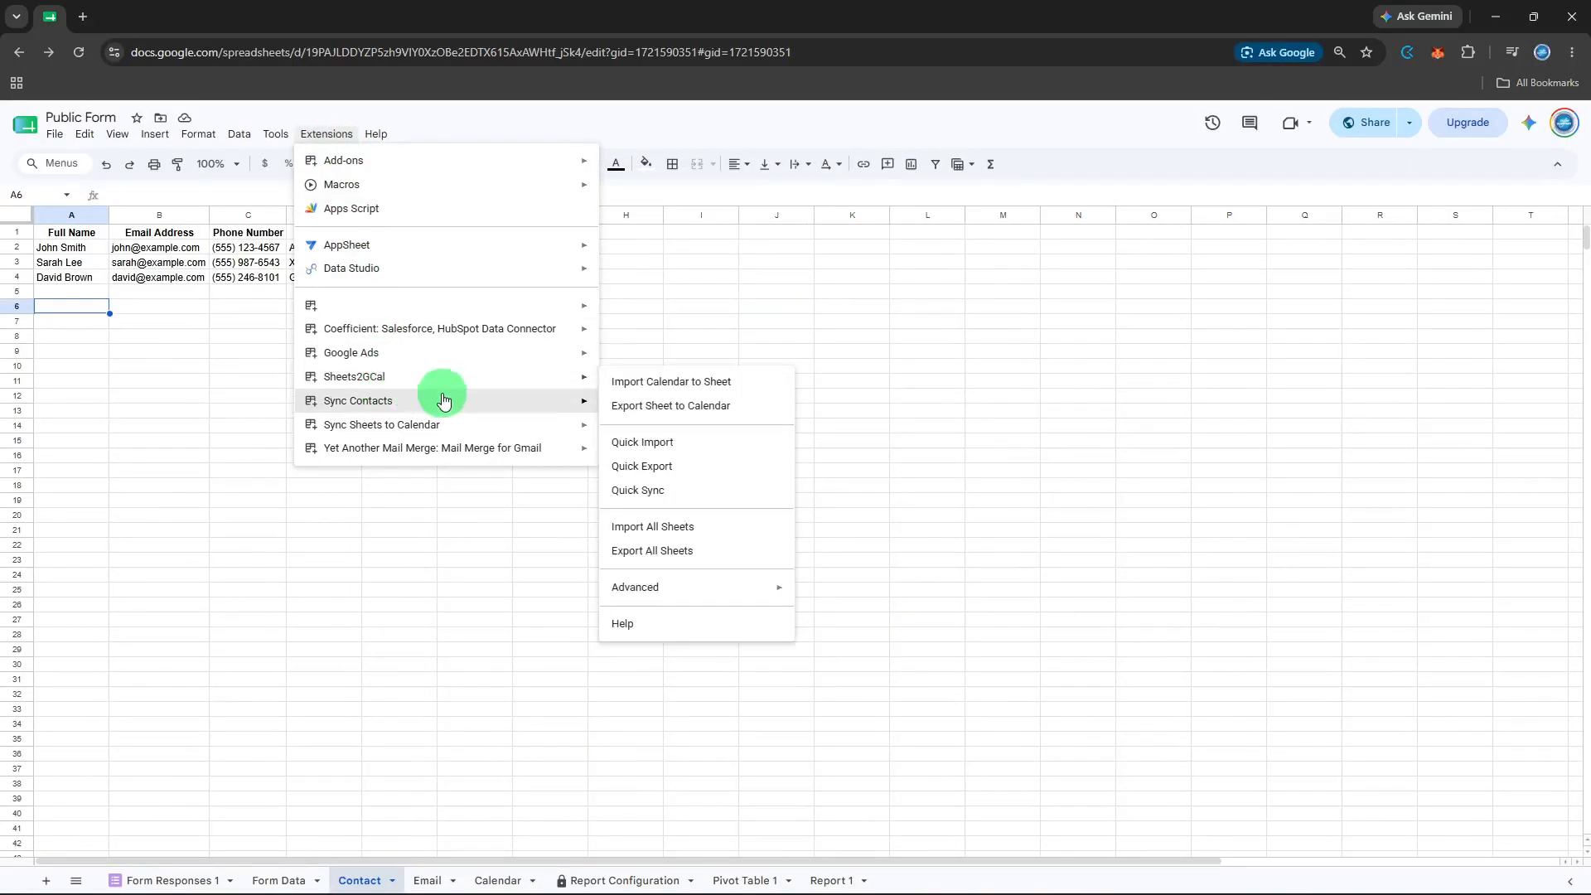
mouse_move(440, 399)
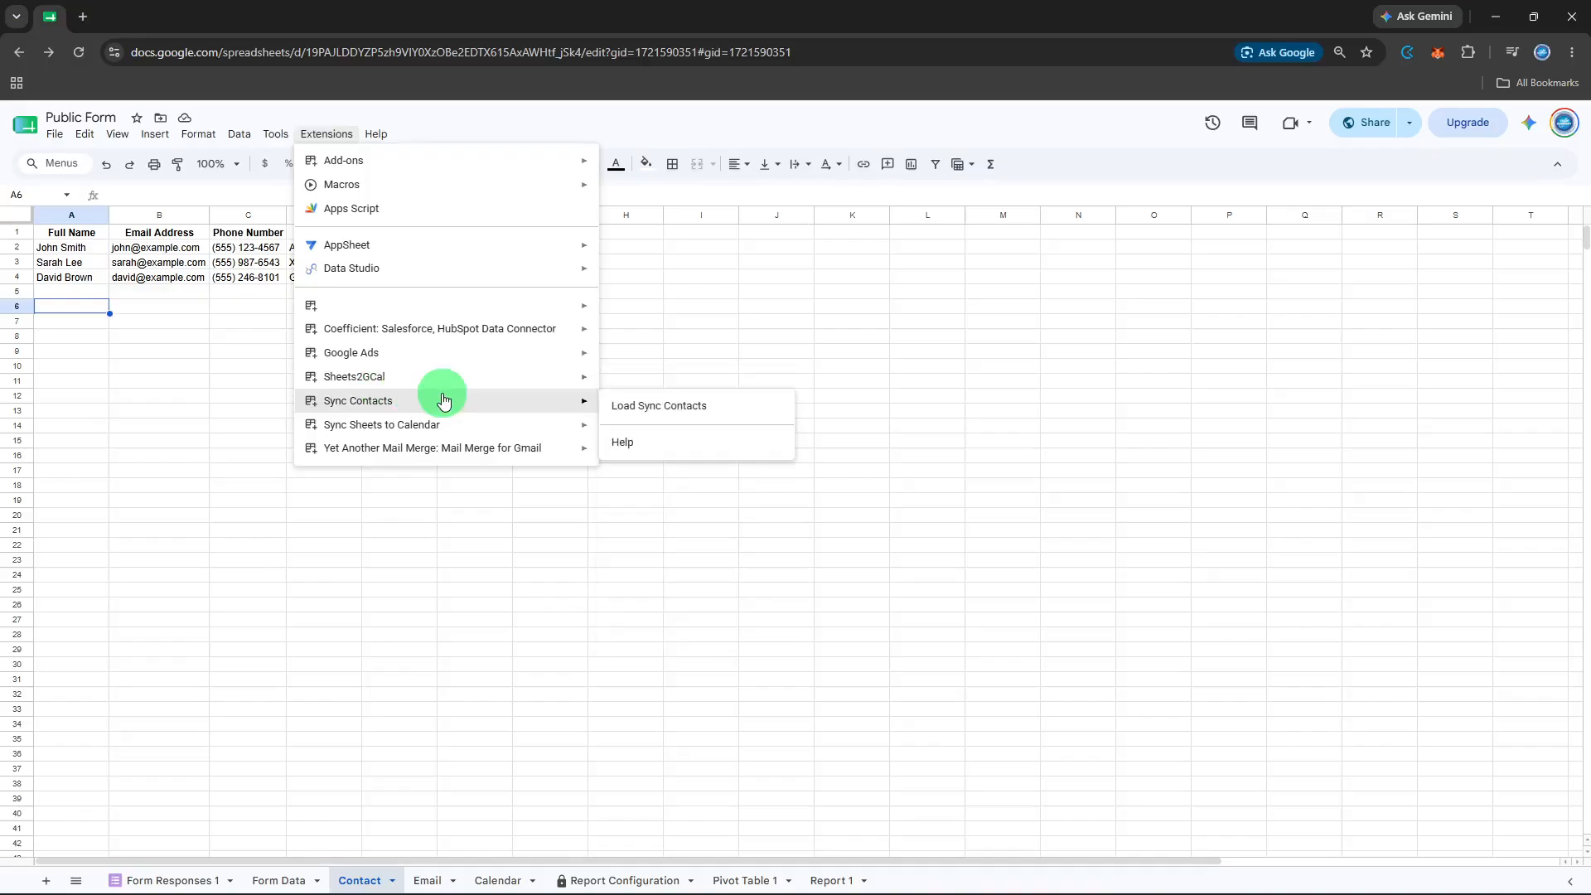
left_click(625, 407)
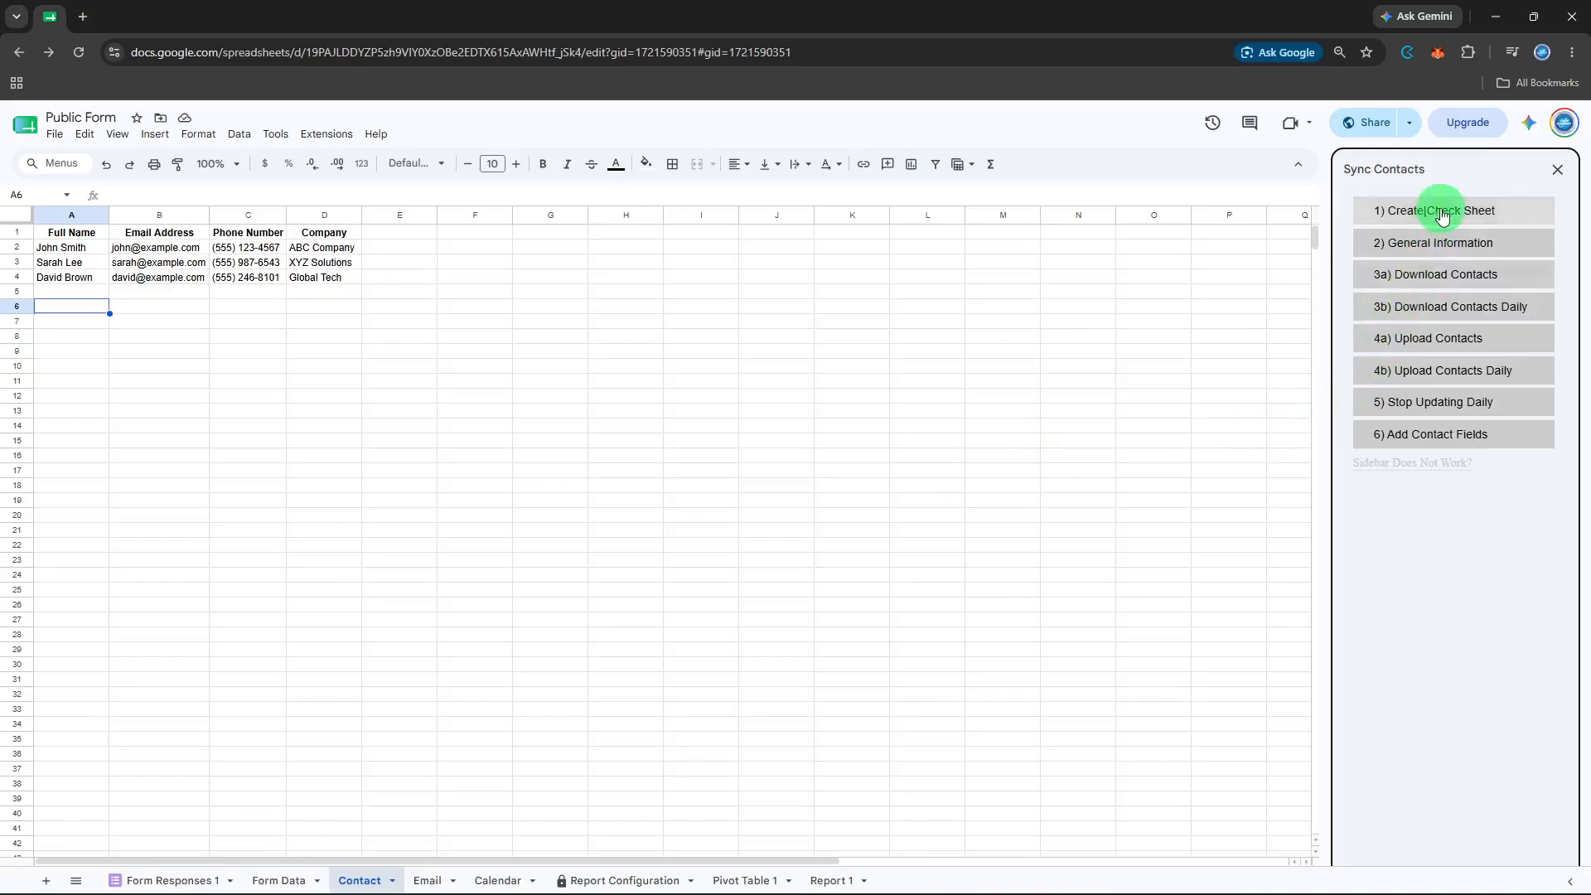
left_click(1464, 282)
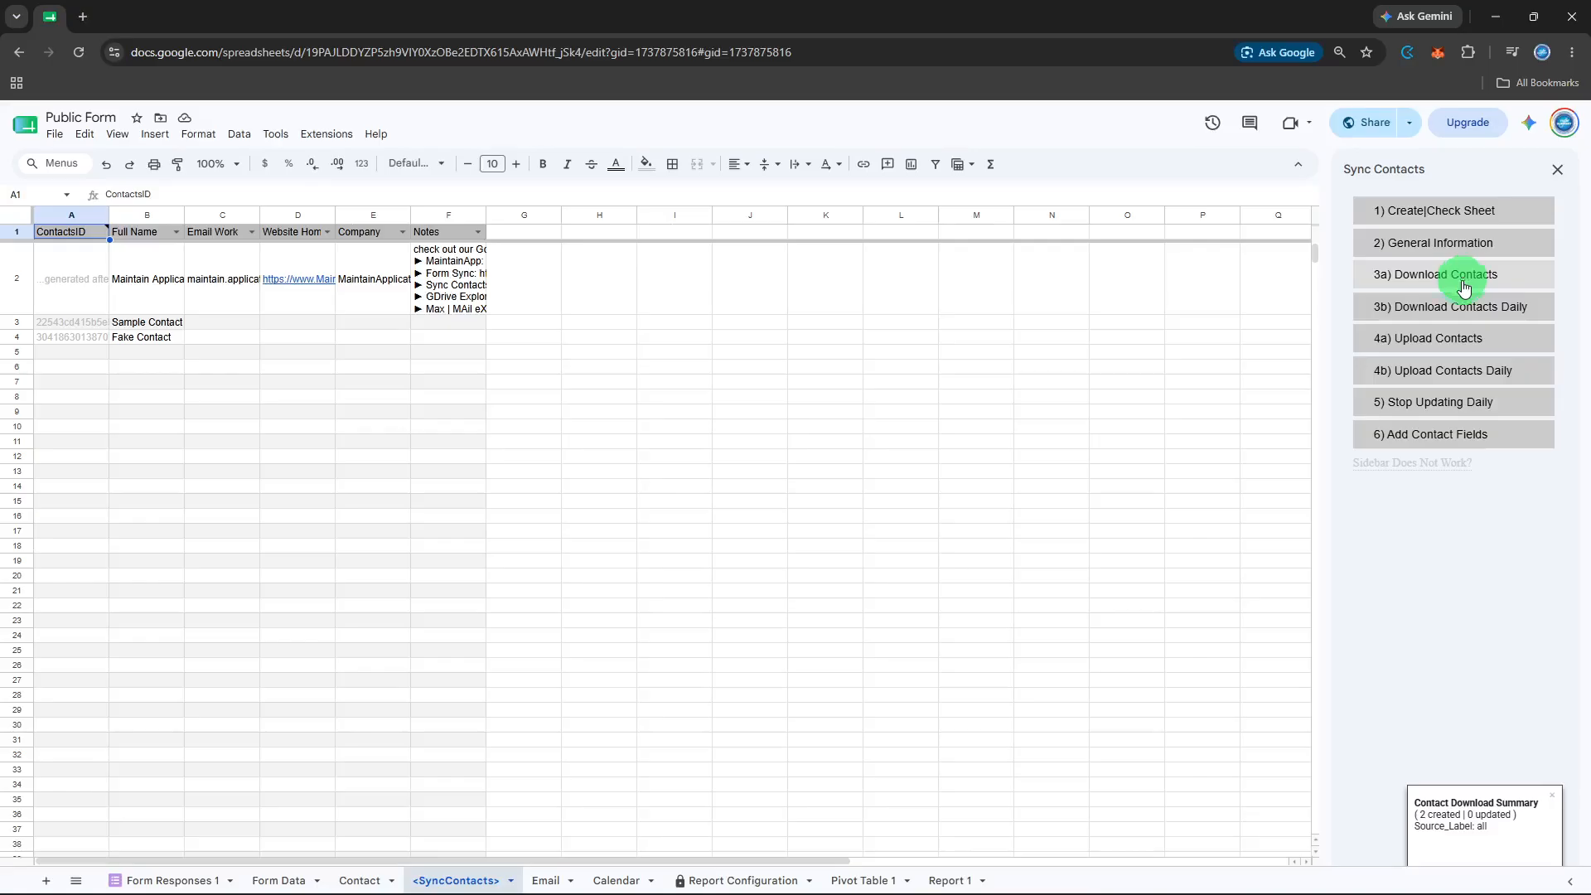
Select the ContactsID values in cells A2:A4 of the <SyncContacts> sheet.
left_click(82, 322)
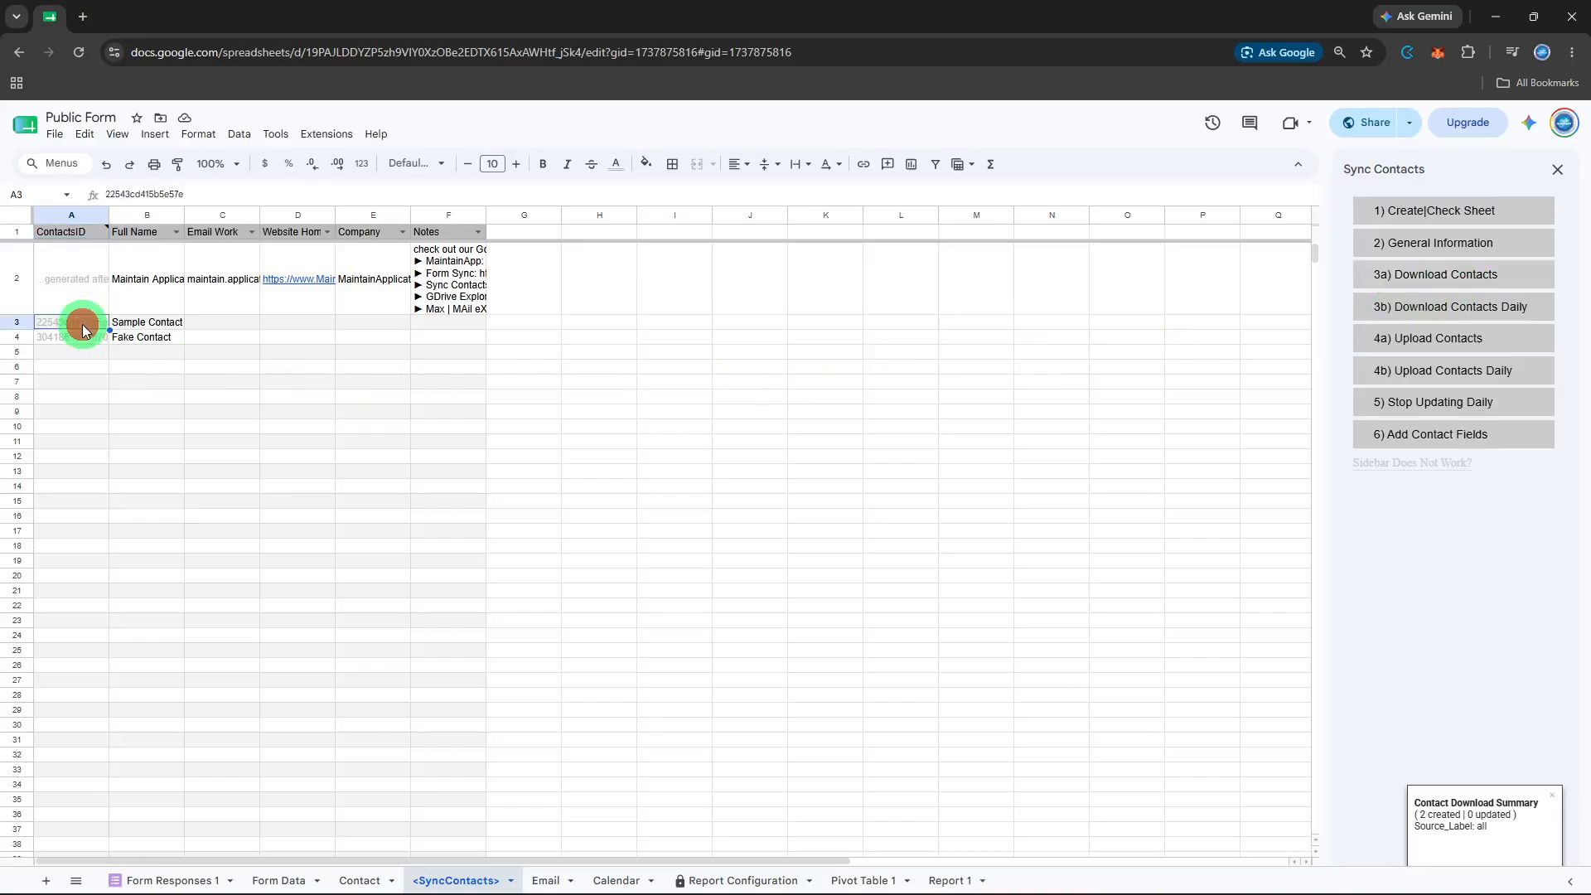
left_click_drag(91, 297, 88, 331)
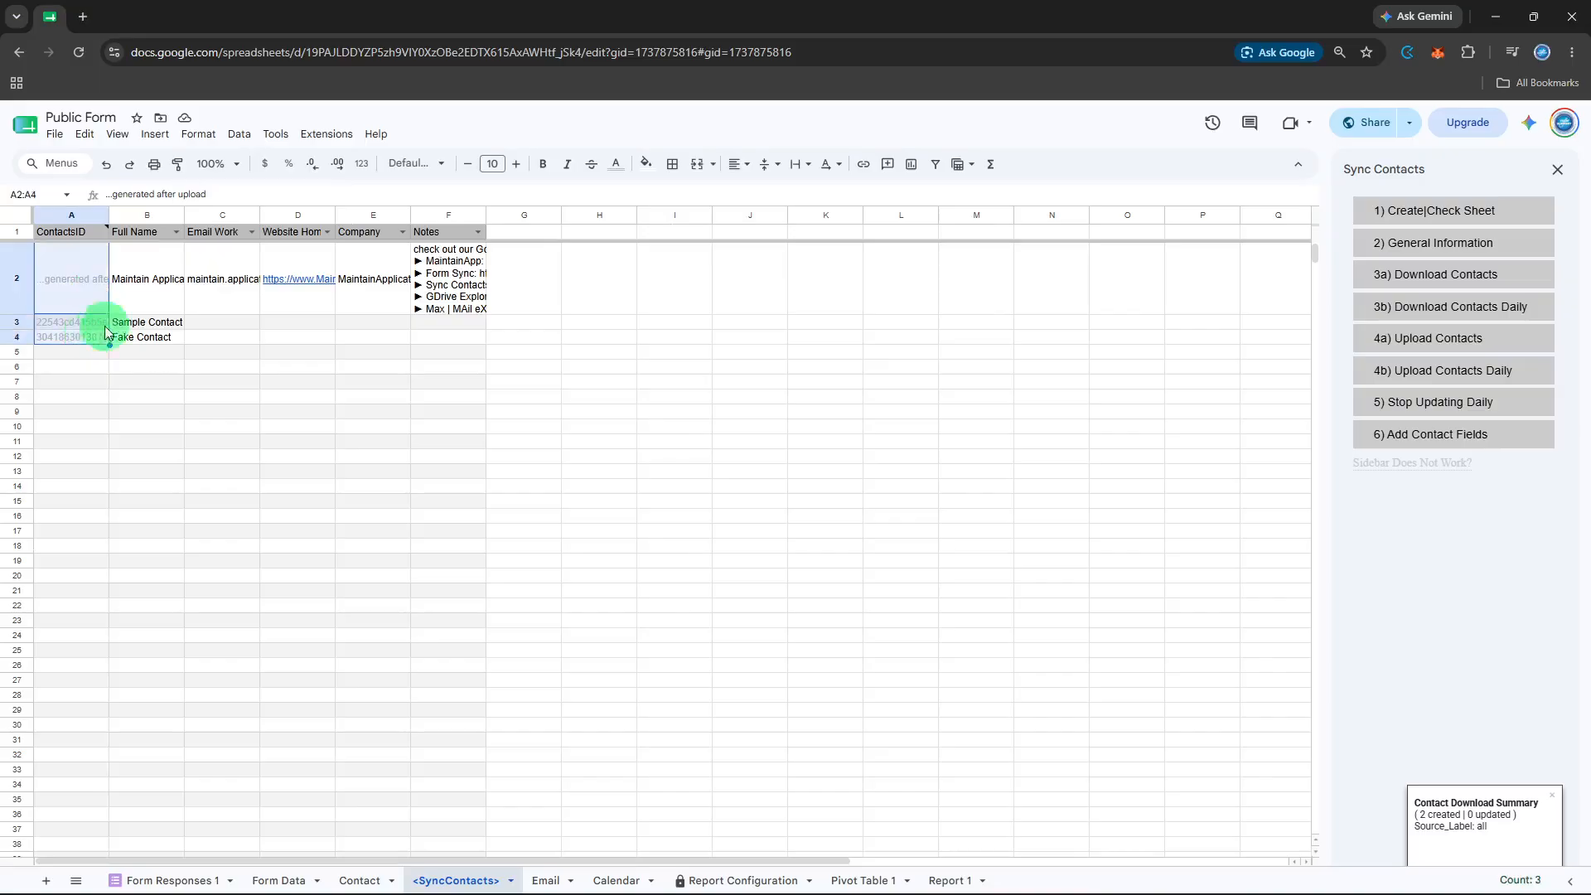
left_click(638, 165)
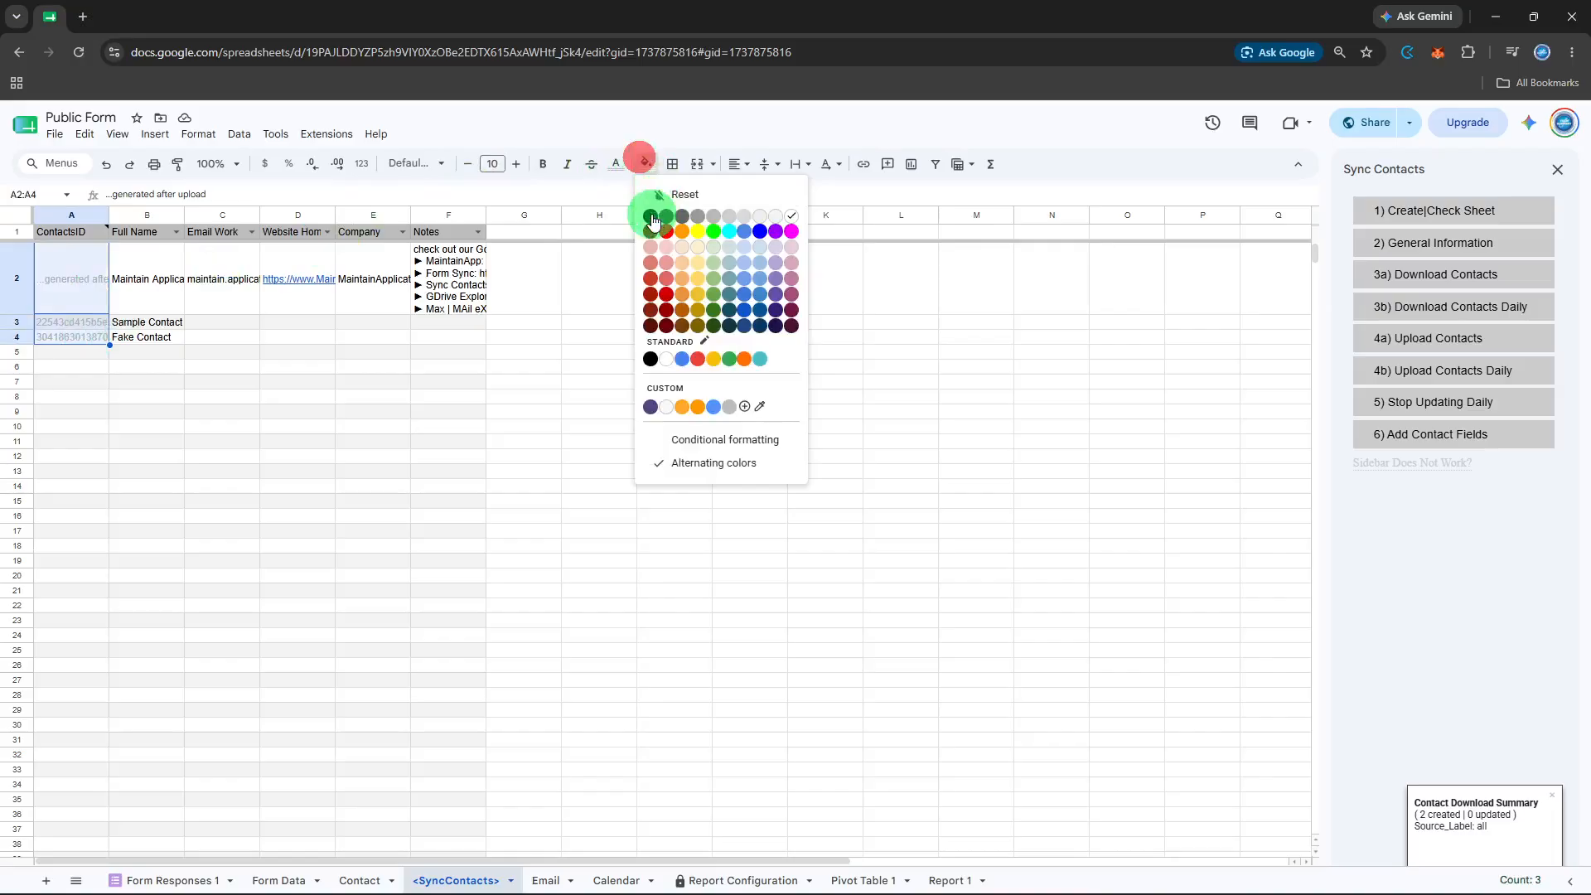
left_click(651, 217)
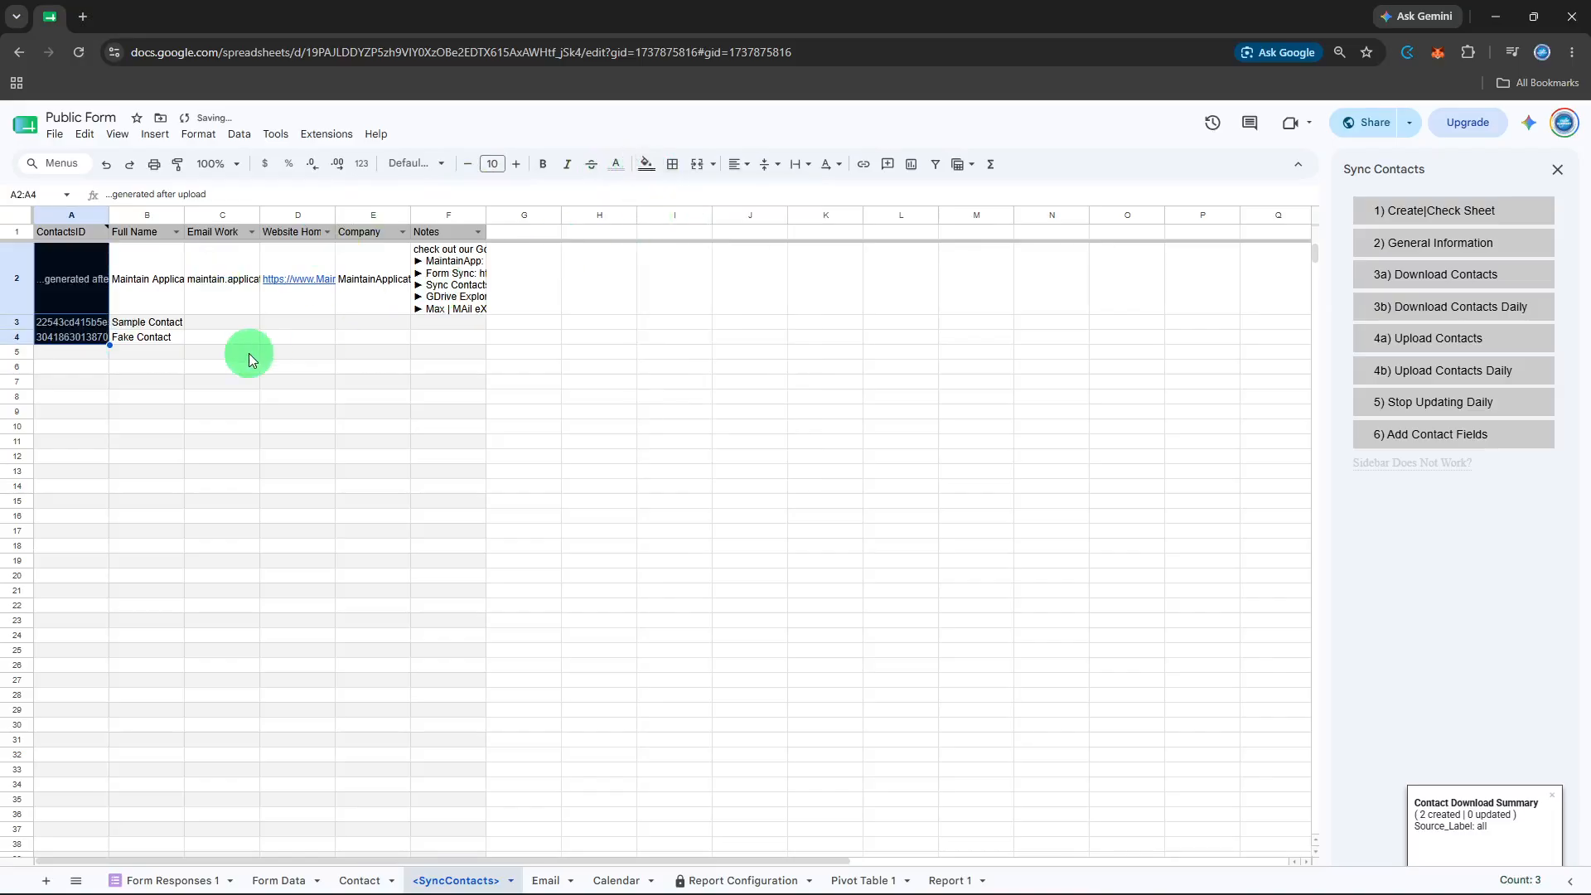
left_click(654, 164)
left_click(658, 192)
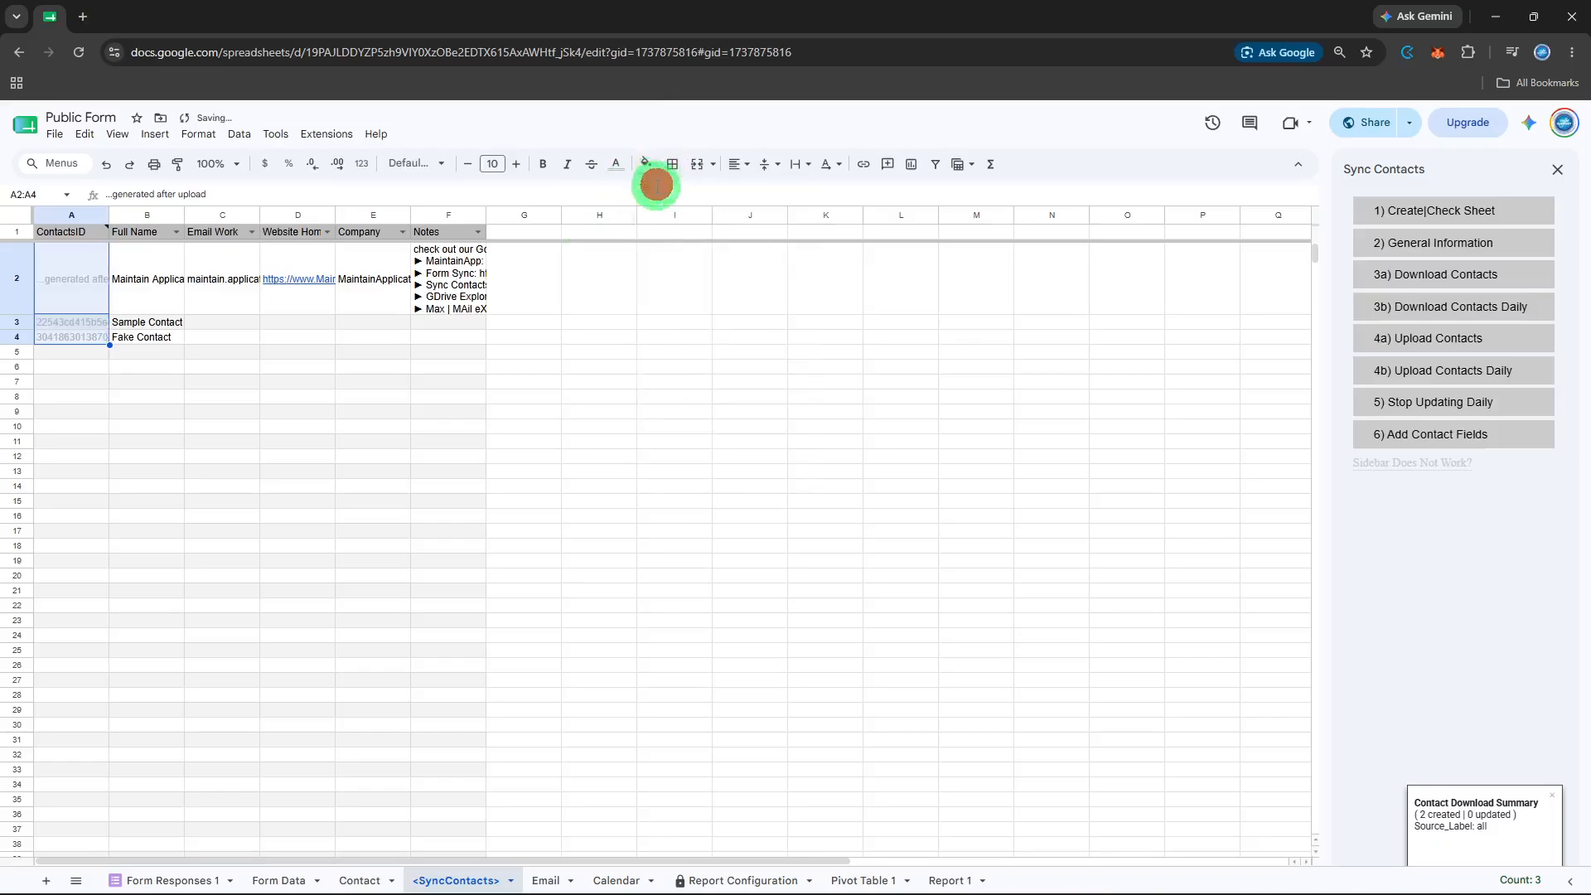
Set the text color of the ContactsID values in A2:A4 to black.
left_click(622, 165)
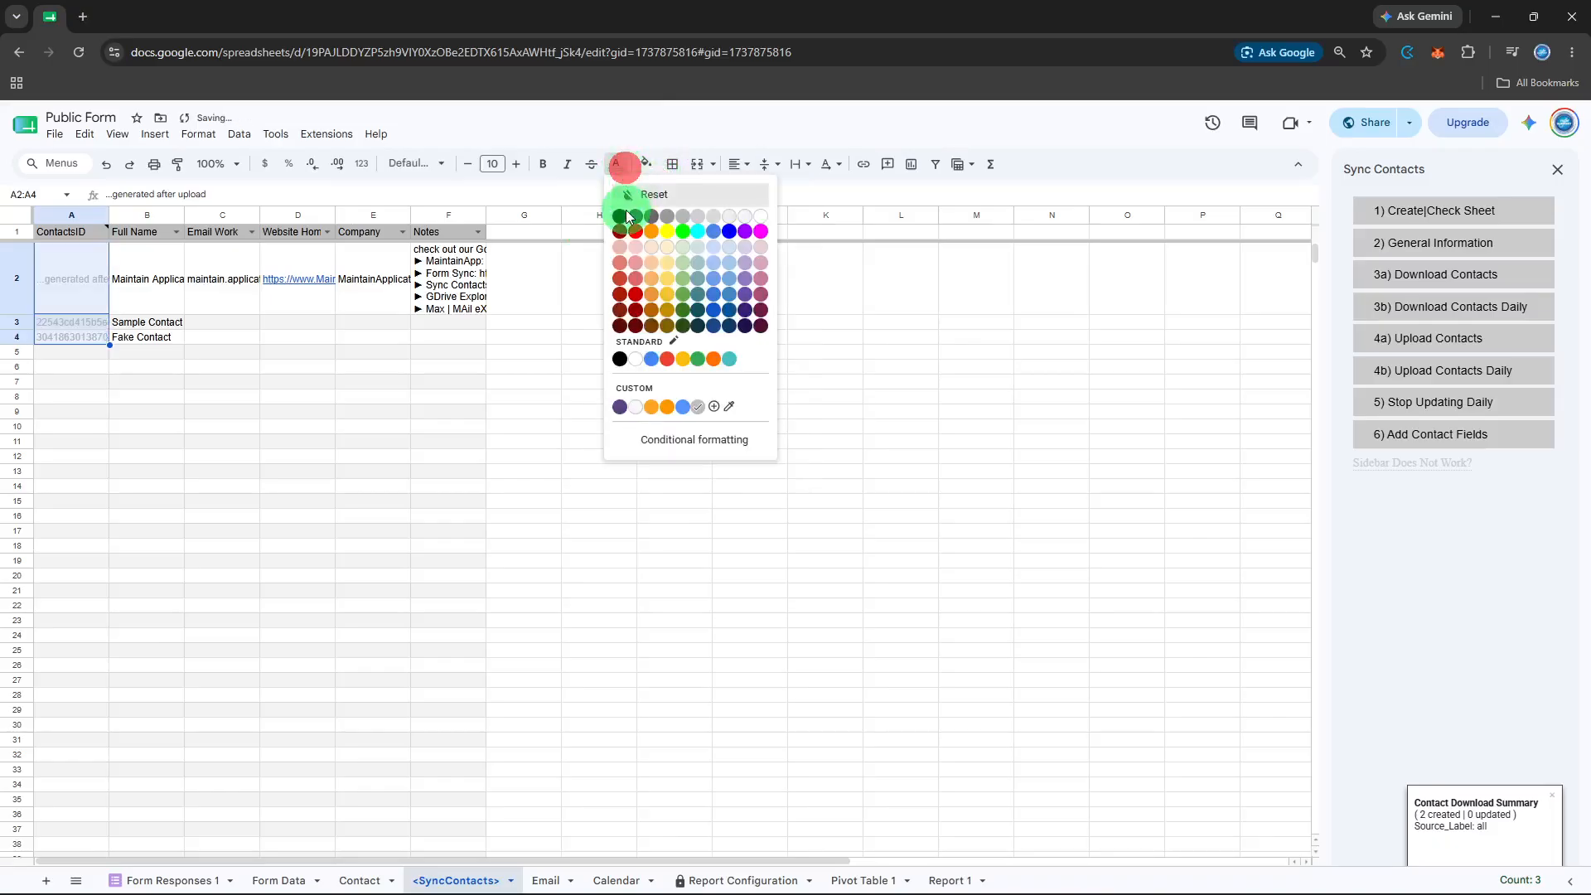
left_click(620, 216)
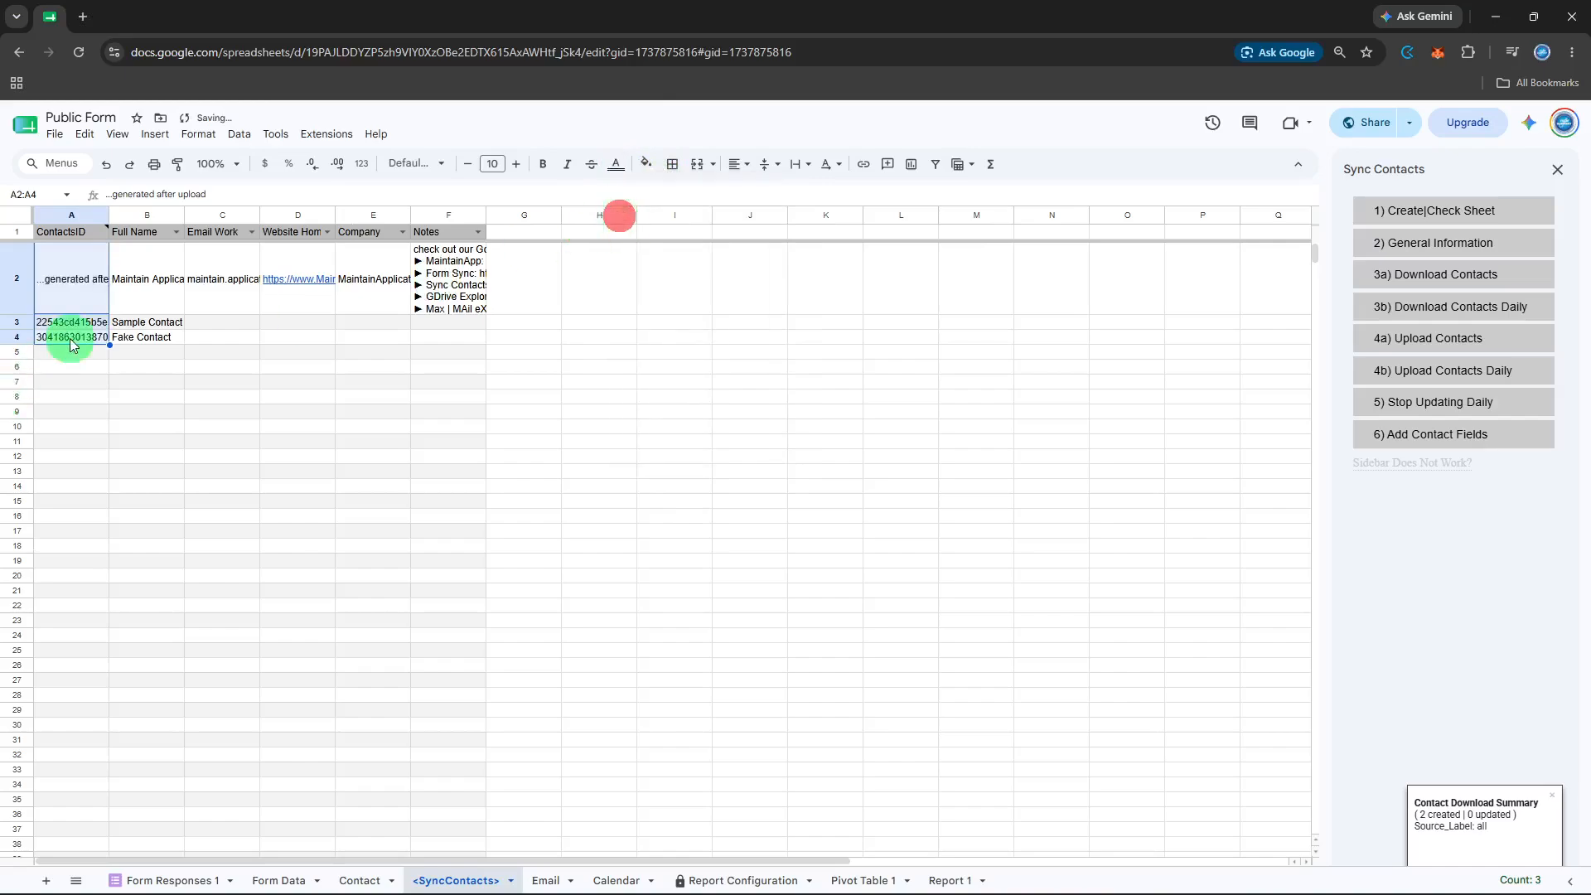
left_click(124, 312)
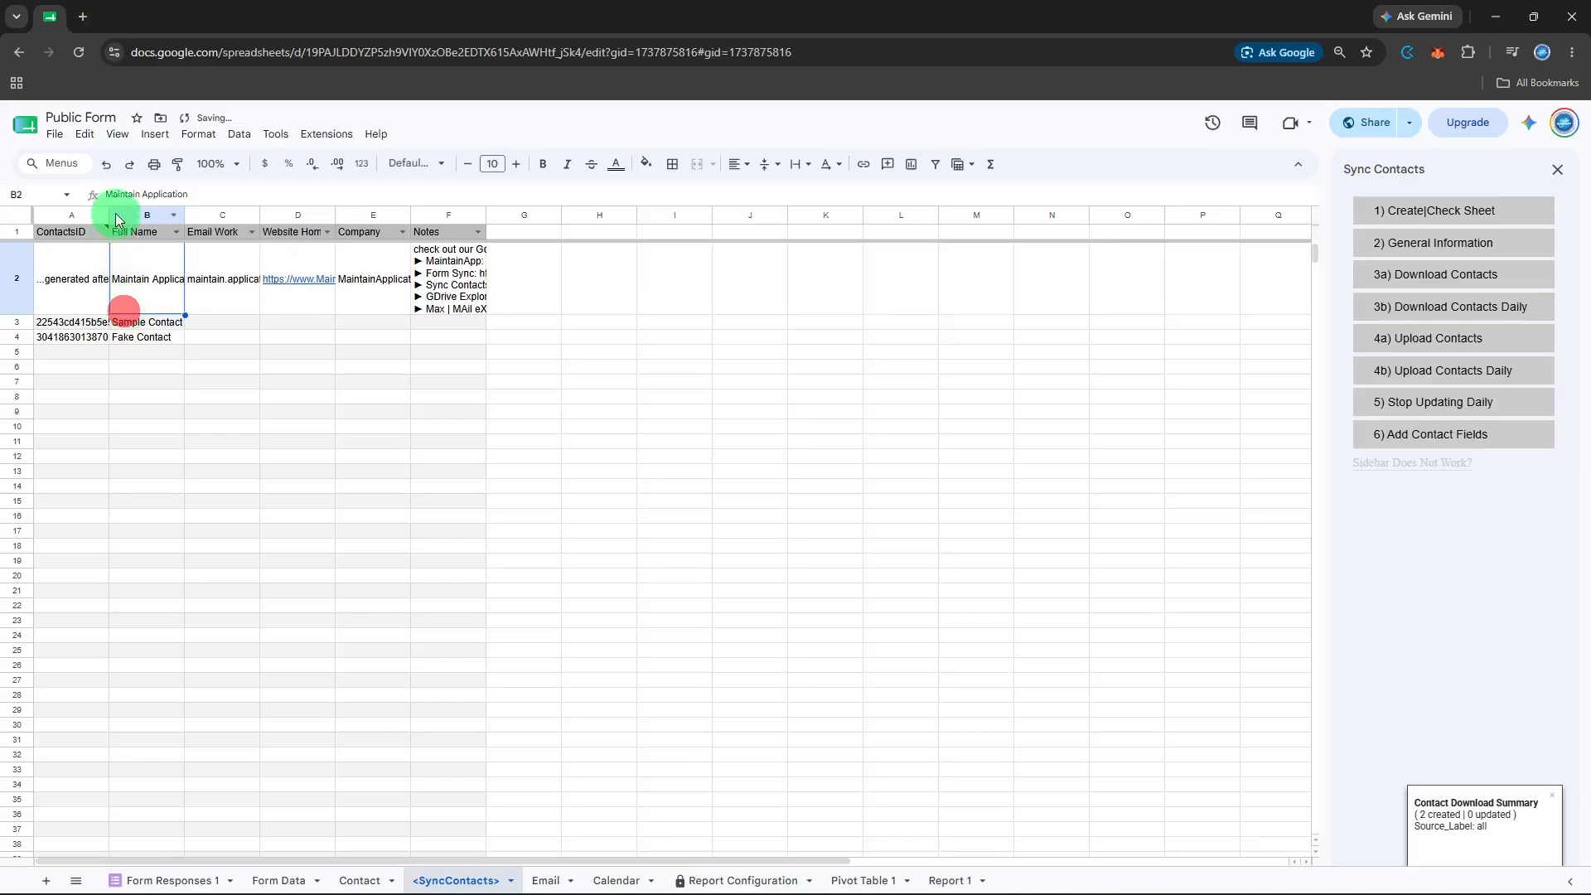
Widen the ContactsID column to show the full IDs and make the header cells A1:F1 bold.
left_click_drag(107, 214, 549, 220)
mouse_move(103, 240)
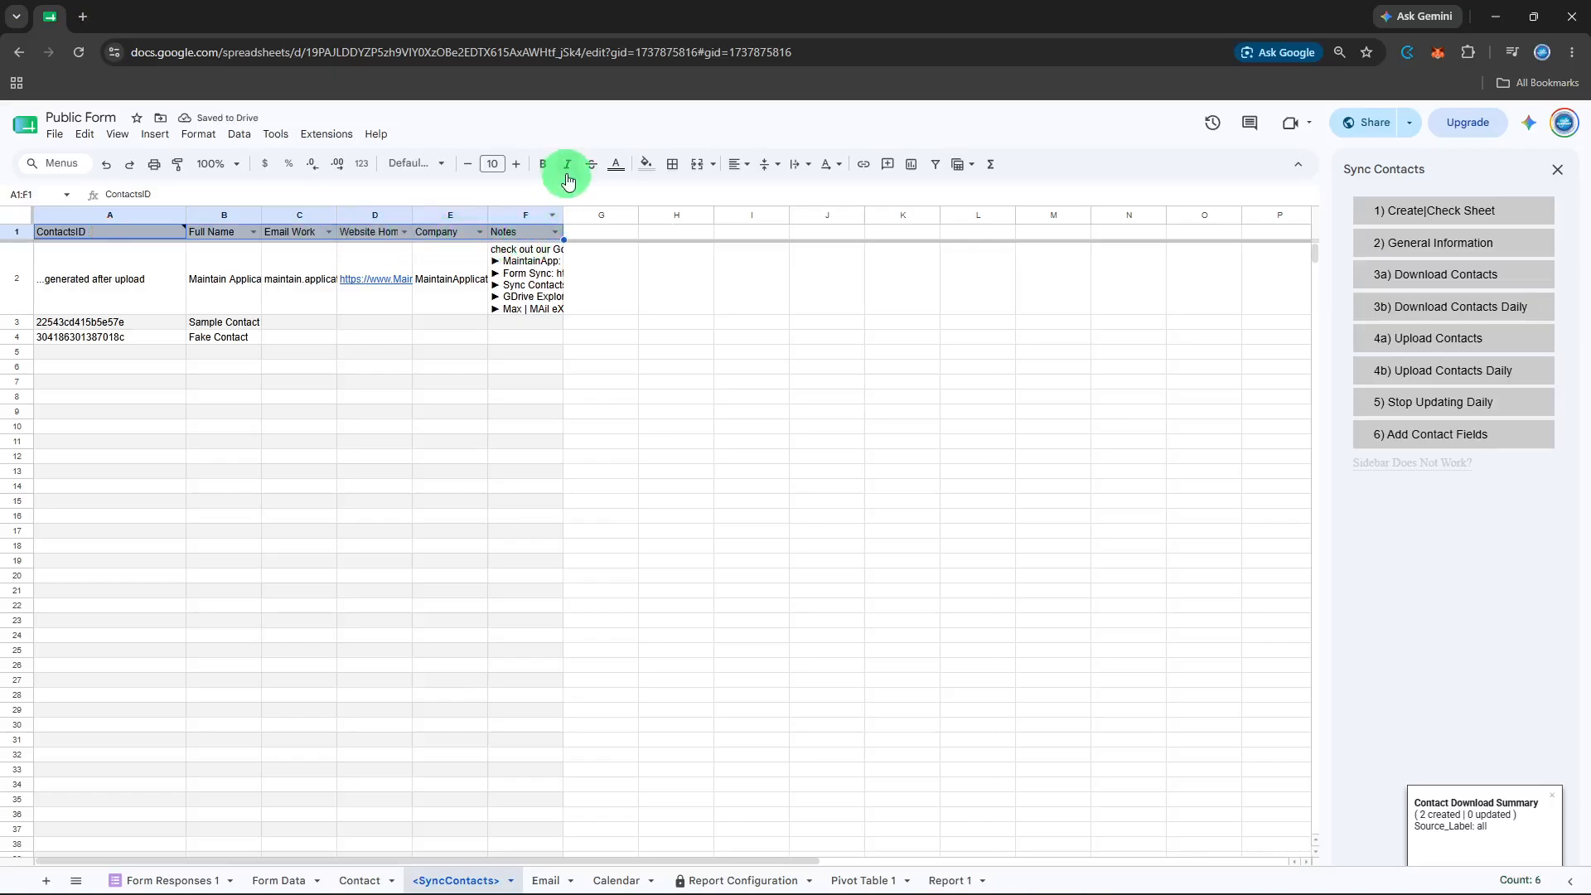
left_click(544, 163)
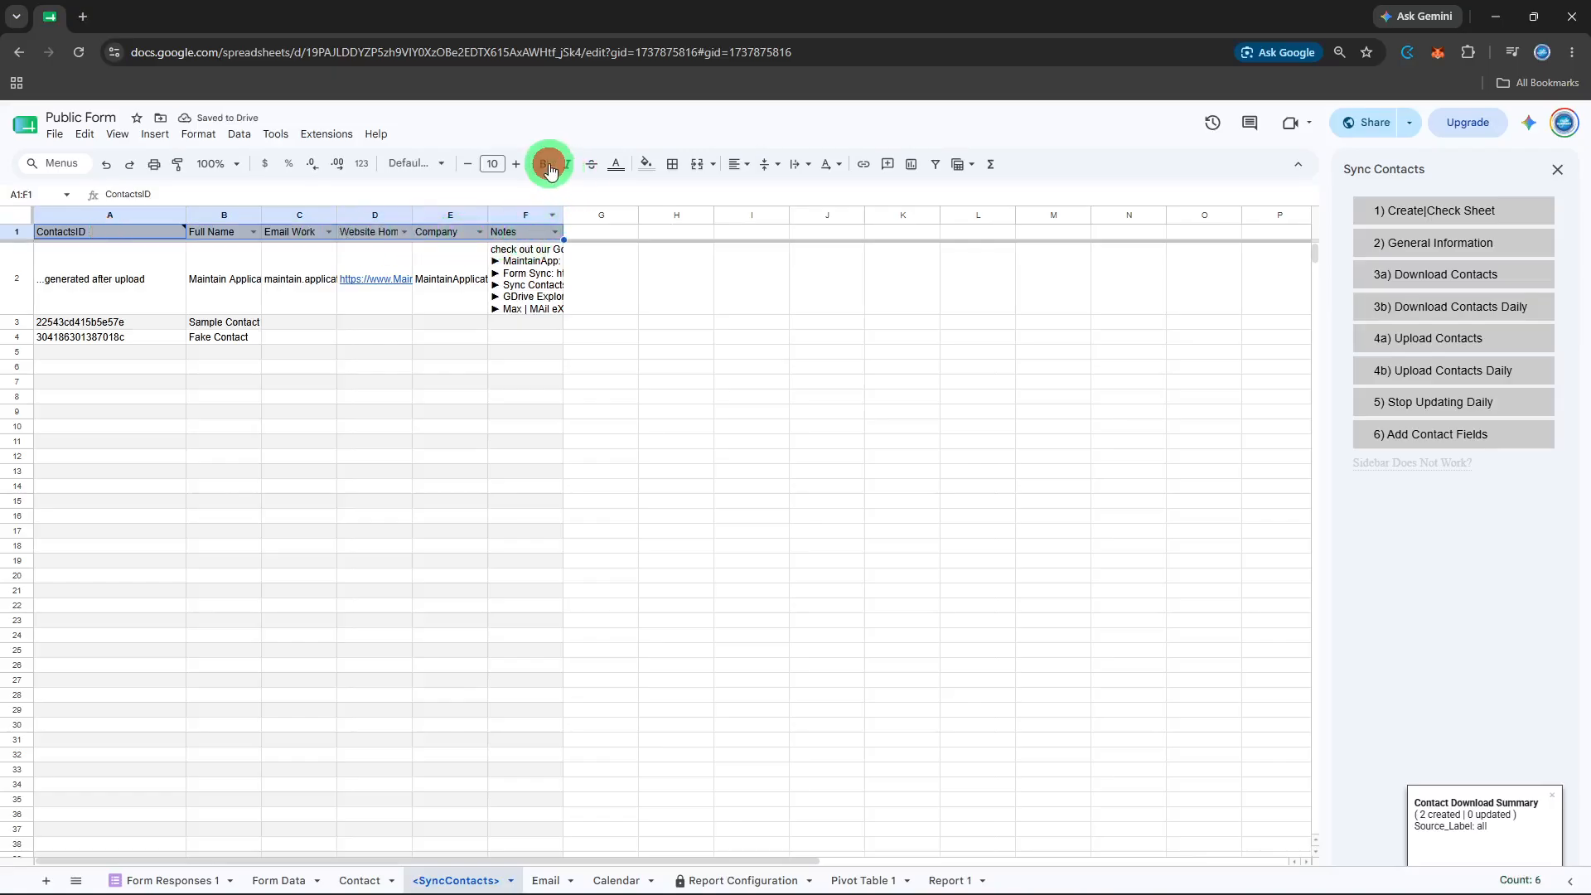
left_click(510, 351)
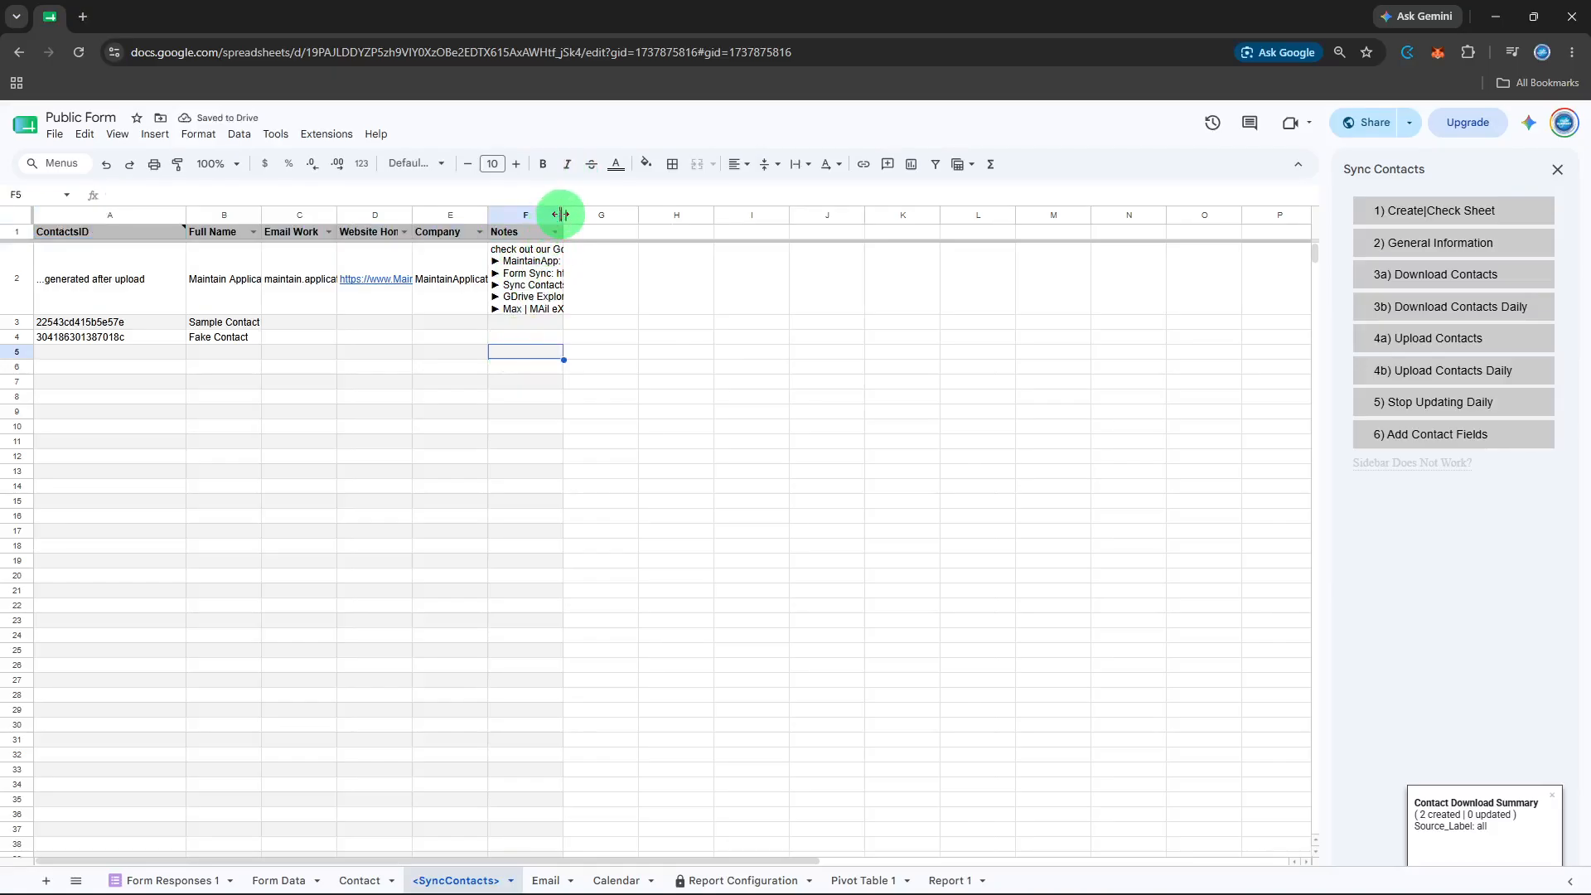
Fit the width of the Notes column to its content.
left_click_drag(562, 213, 562, 218)
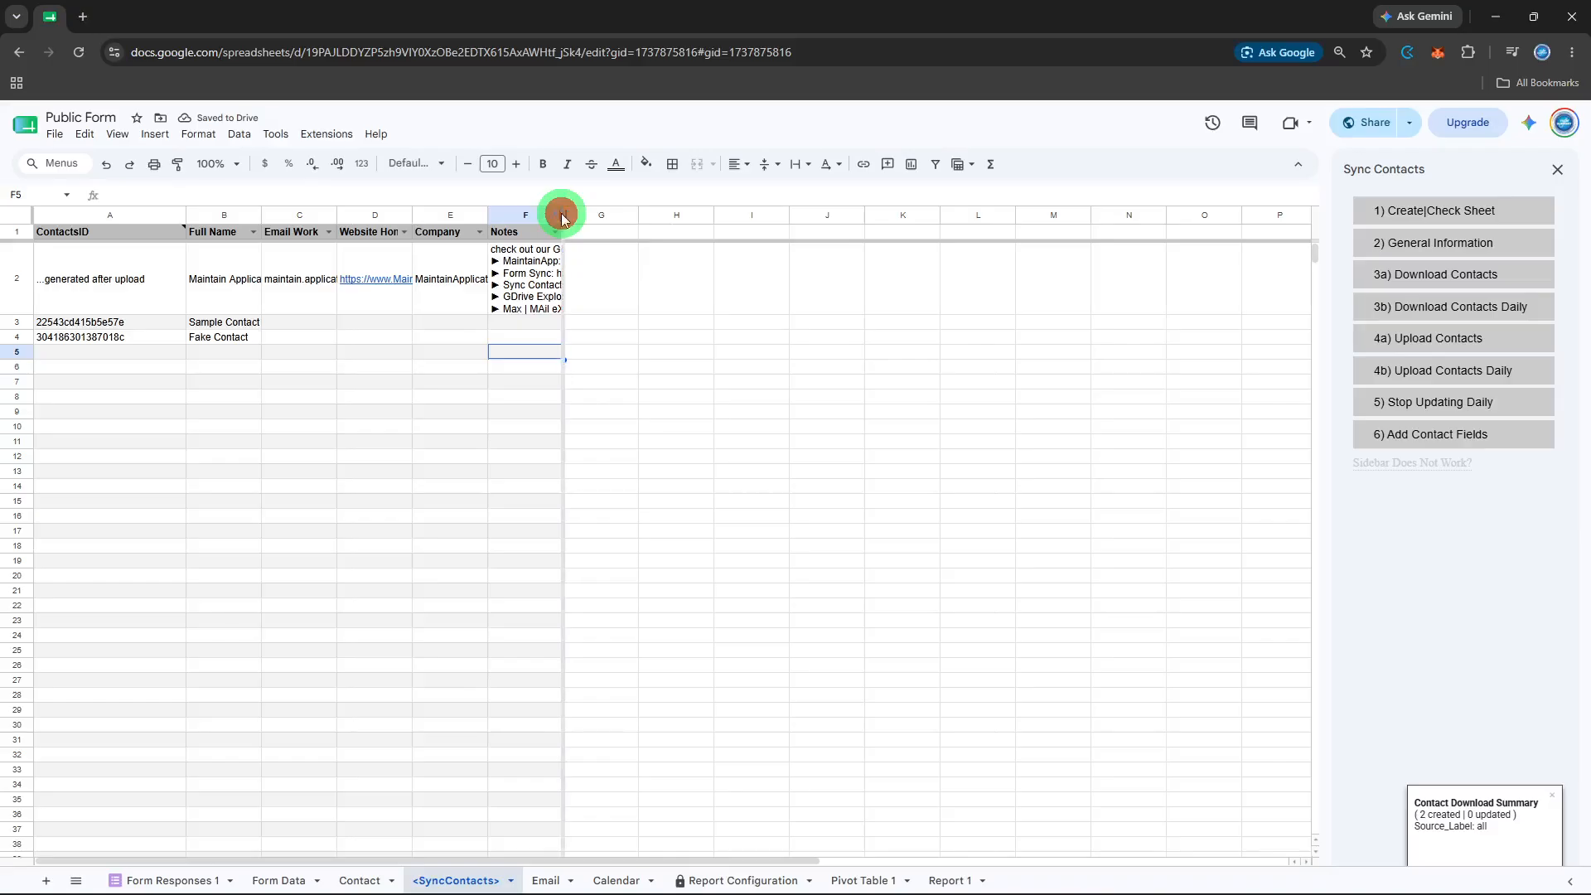
double_click(562, 218)
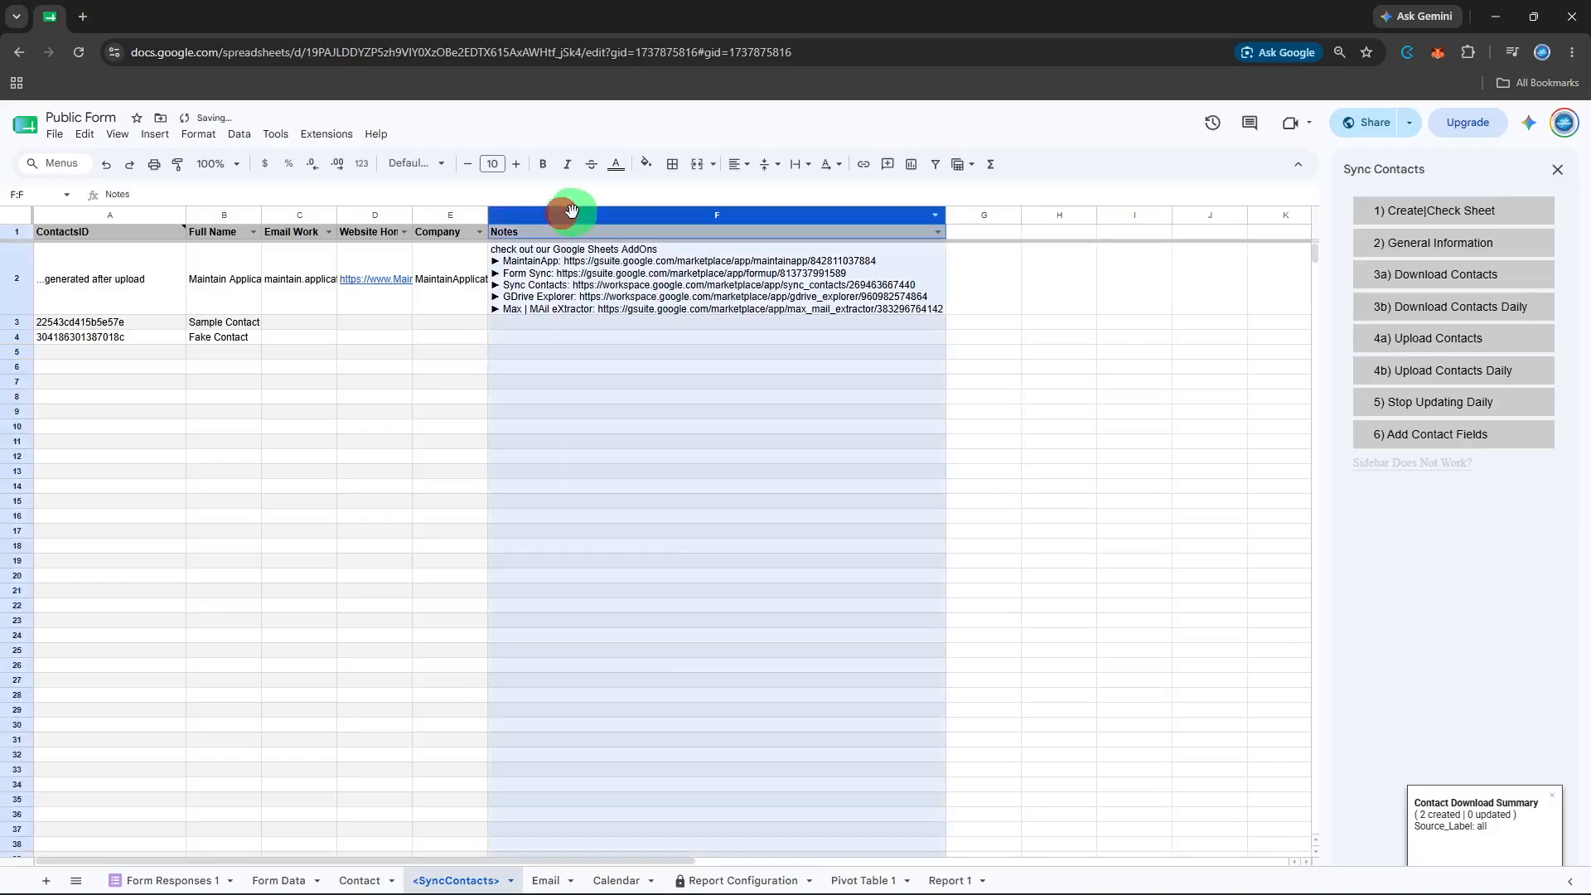
Fit the width of the Website Home Page column to its content.
left_click(977, 335)
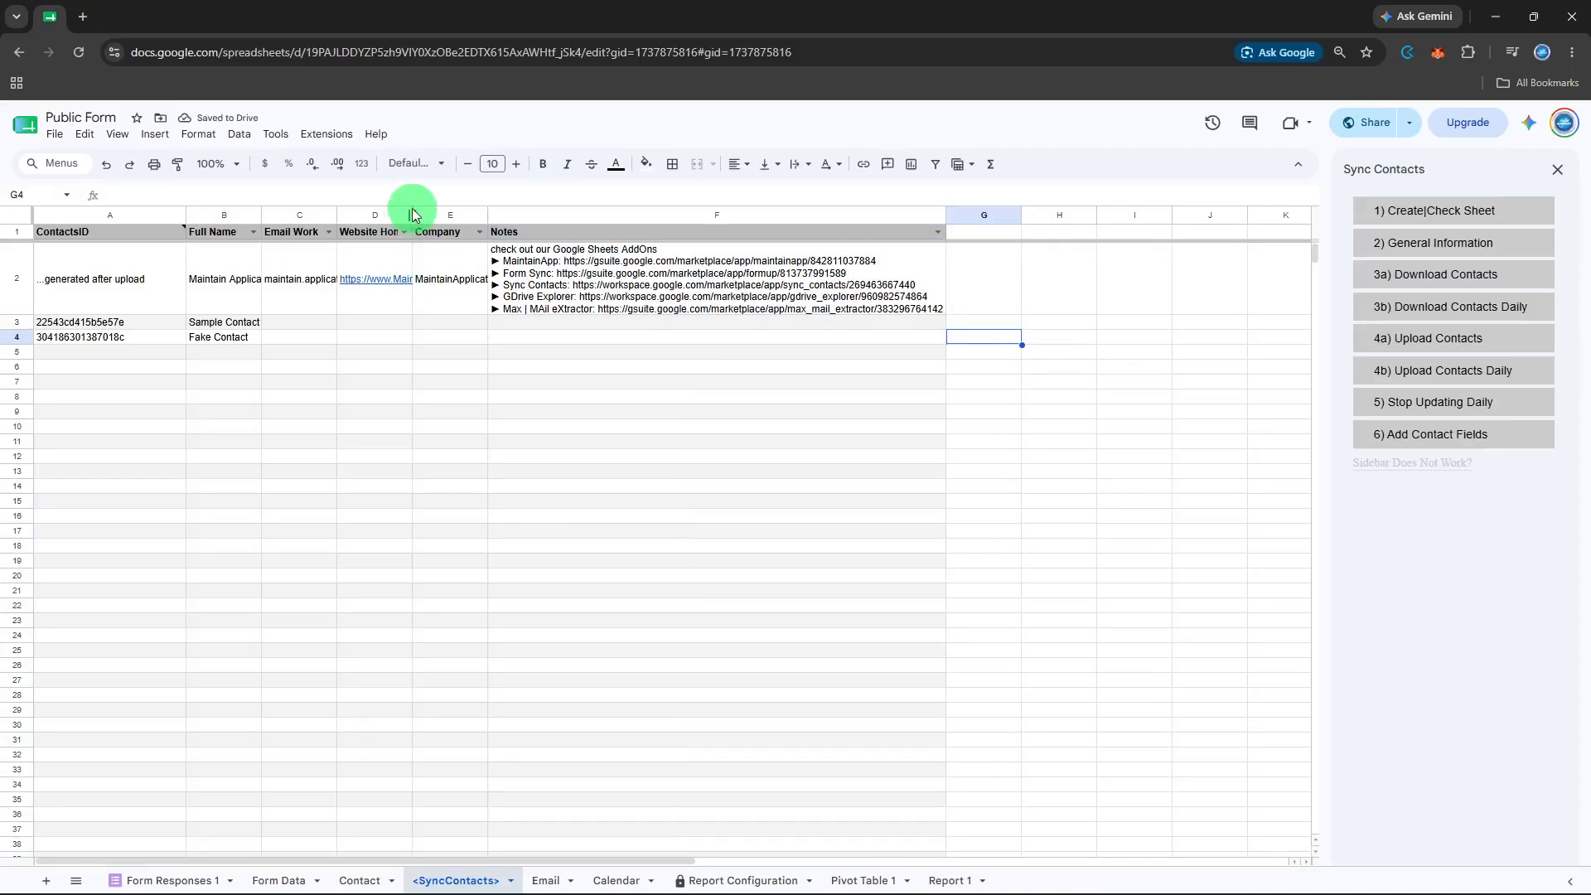
left_click_drag(412, 210, 412, 213)
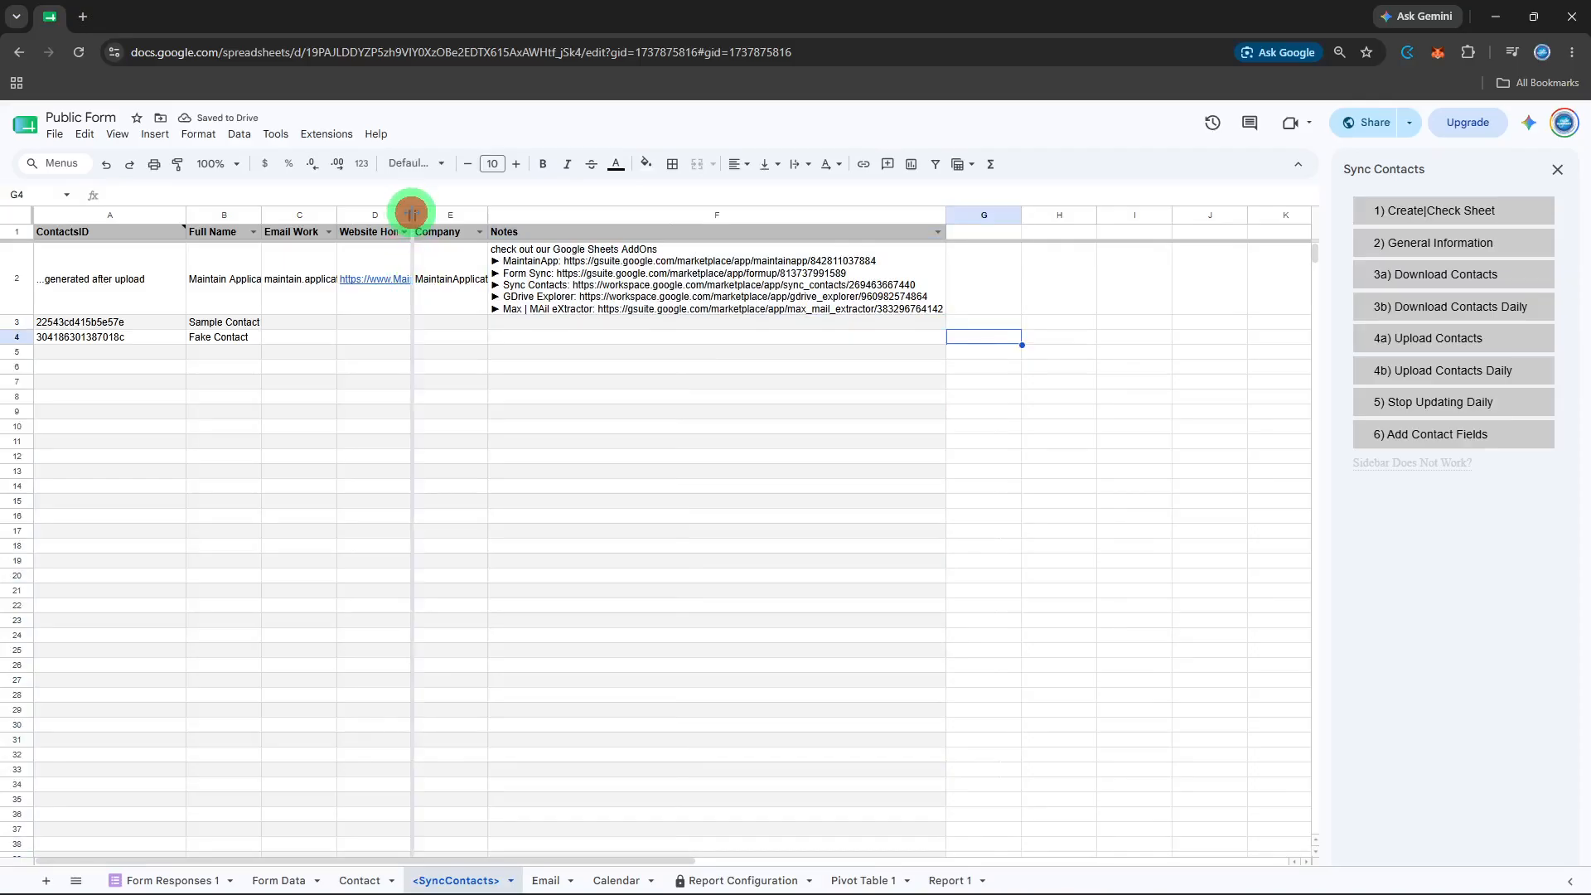
double_click(412, 214)
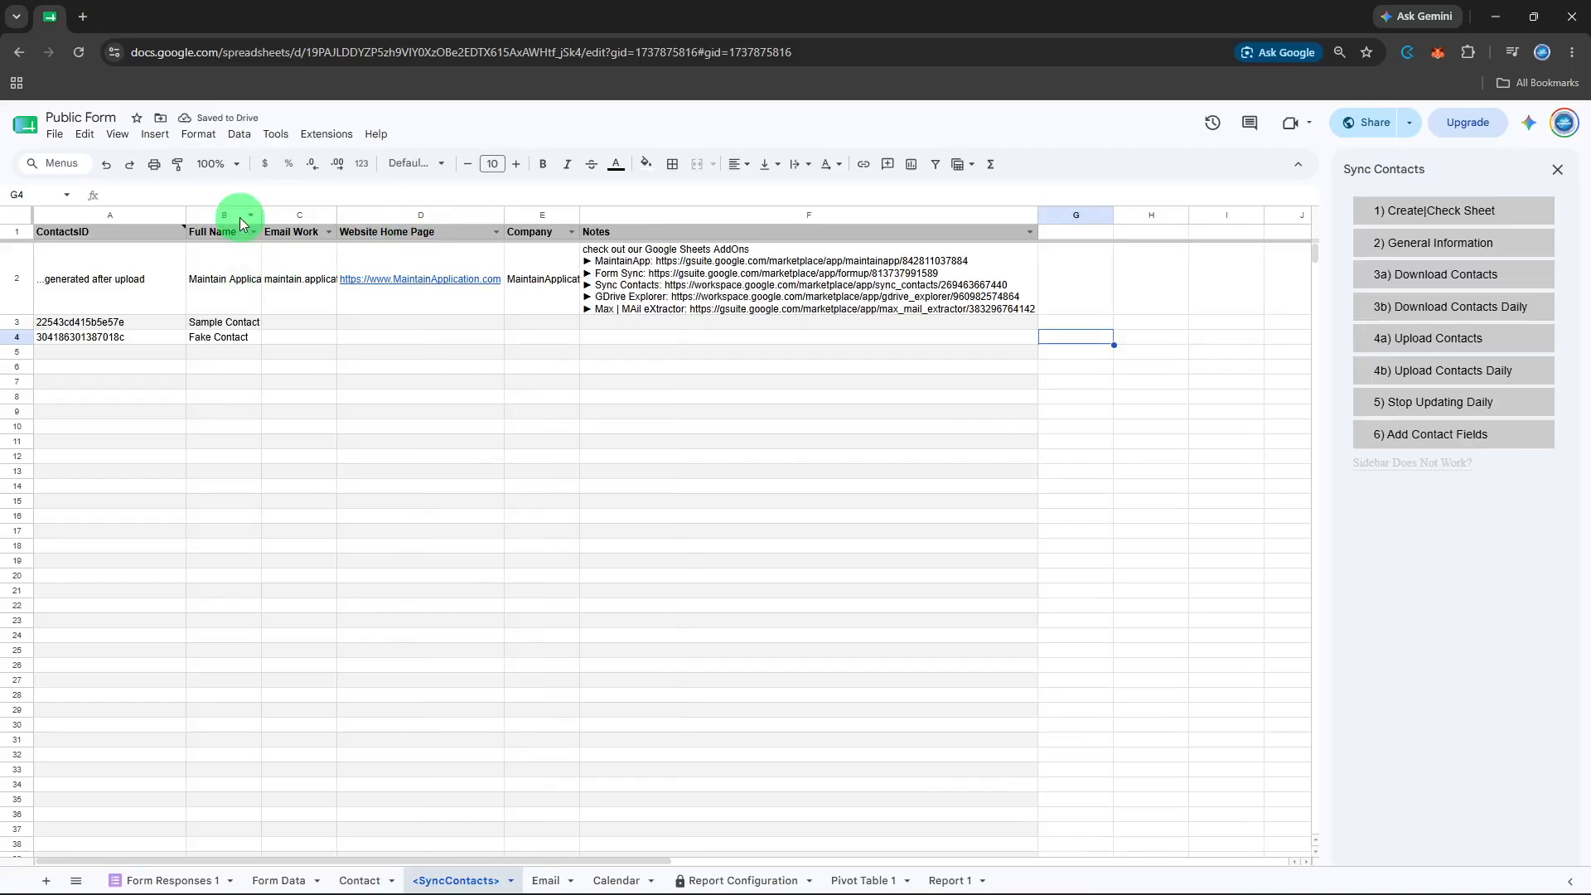
Sort the <SyncContacts> sheet by the Full Name column from A to Z.
left_click(241, 217)
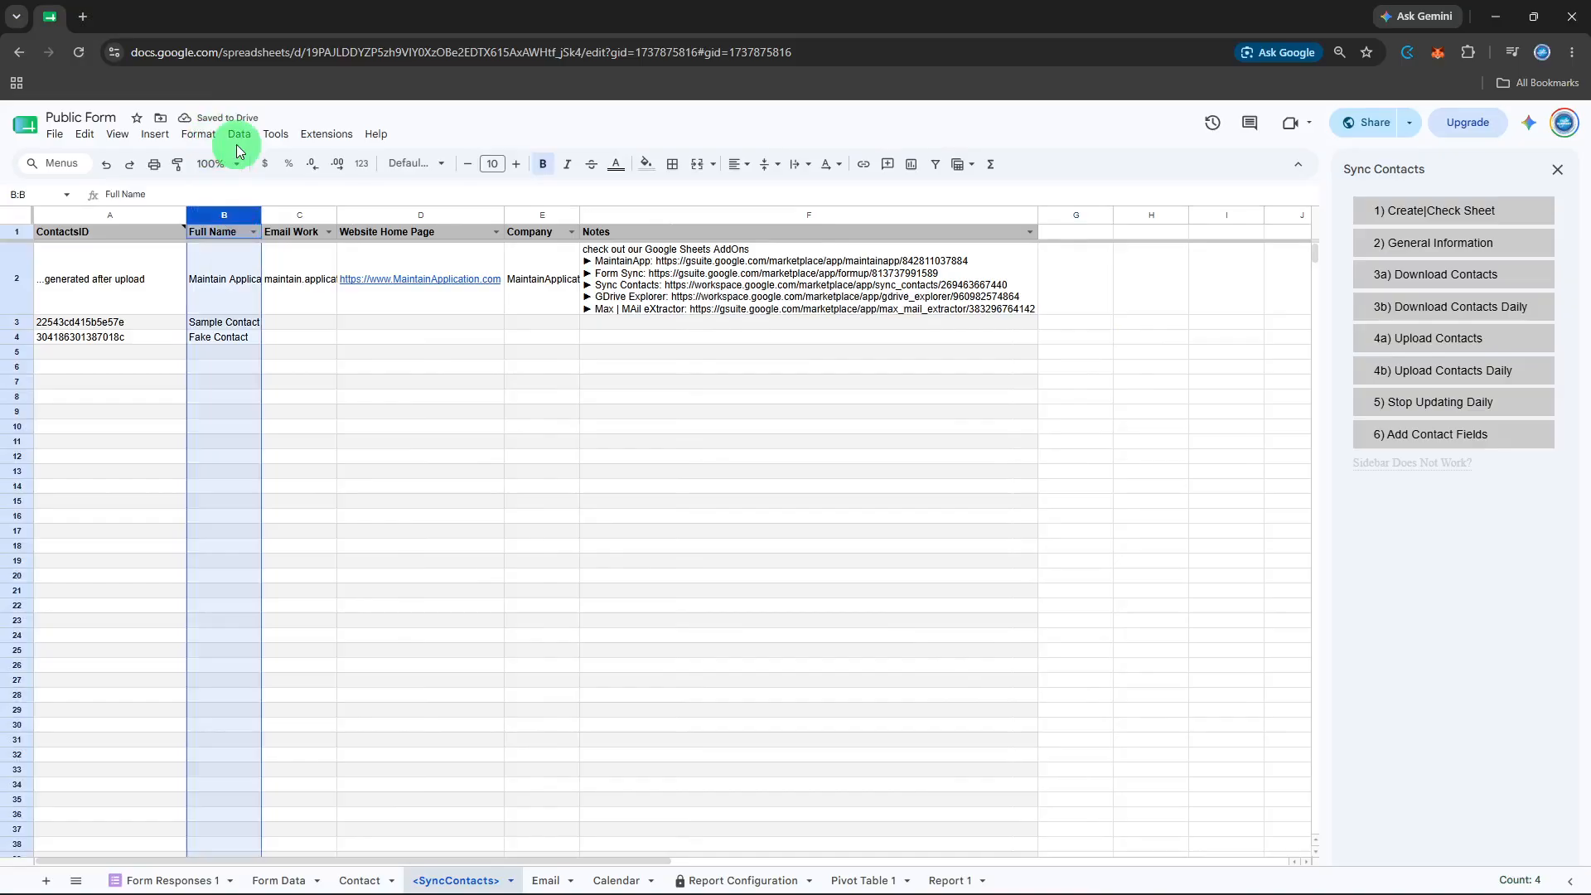
left_click(238, 146)
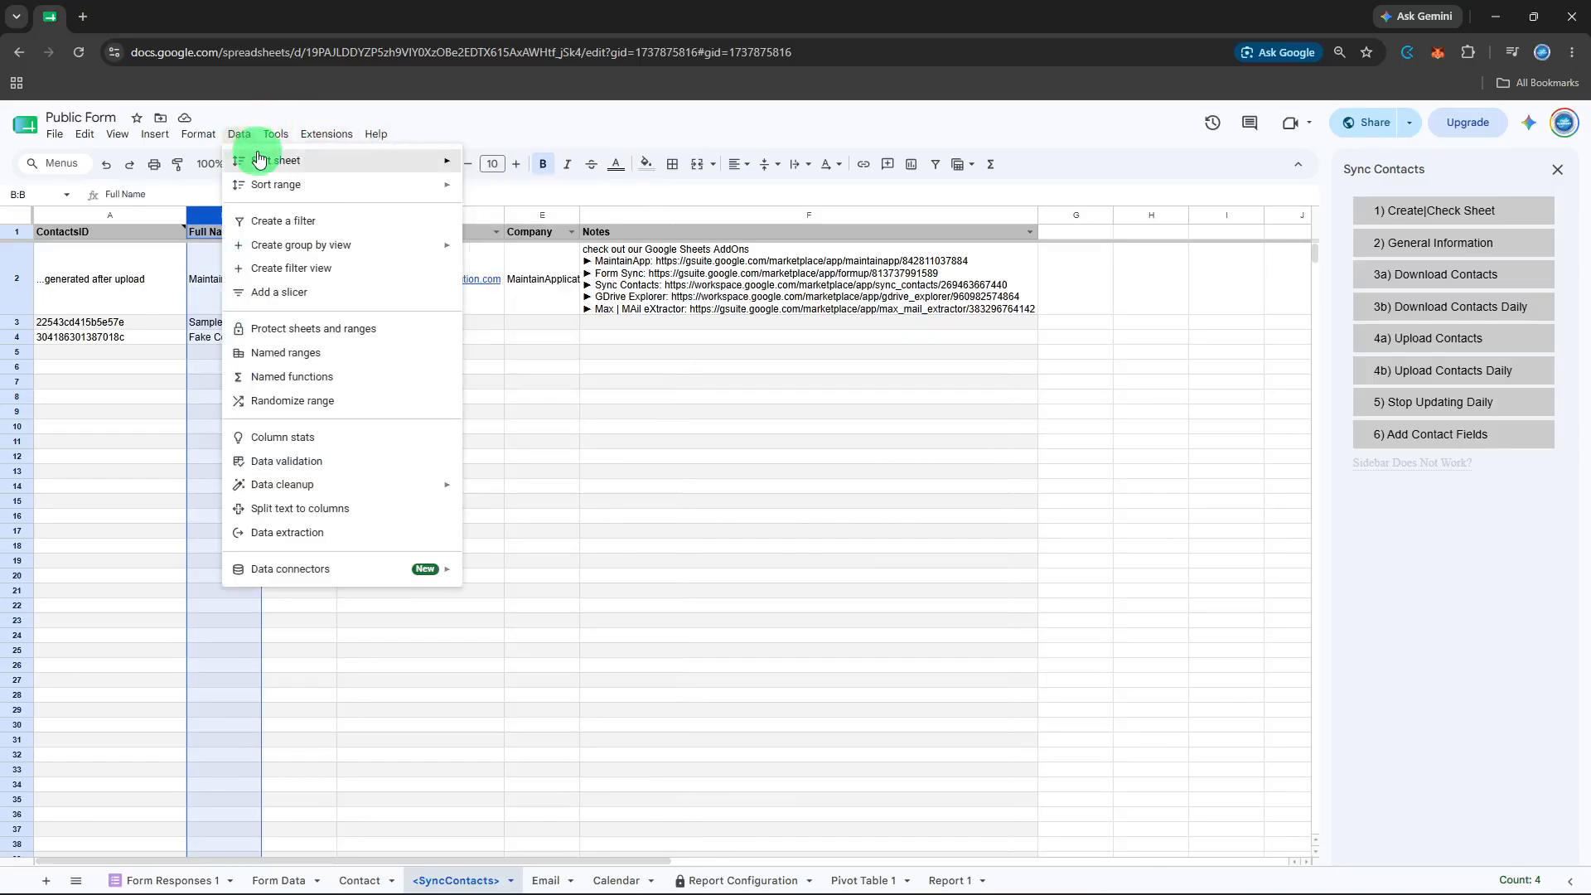
mouse_move(270, 159)
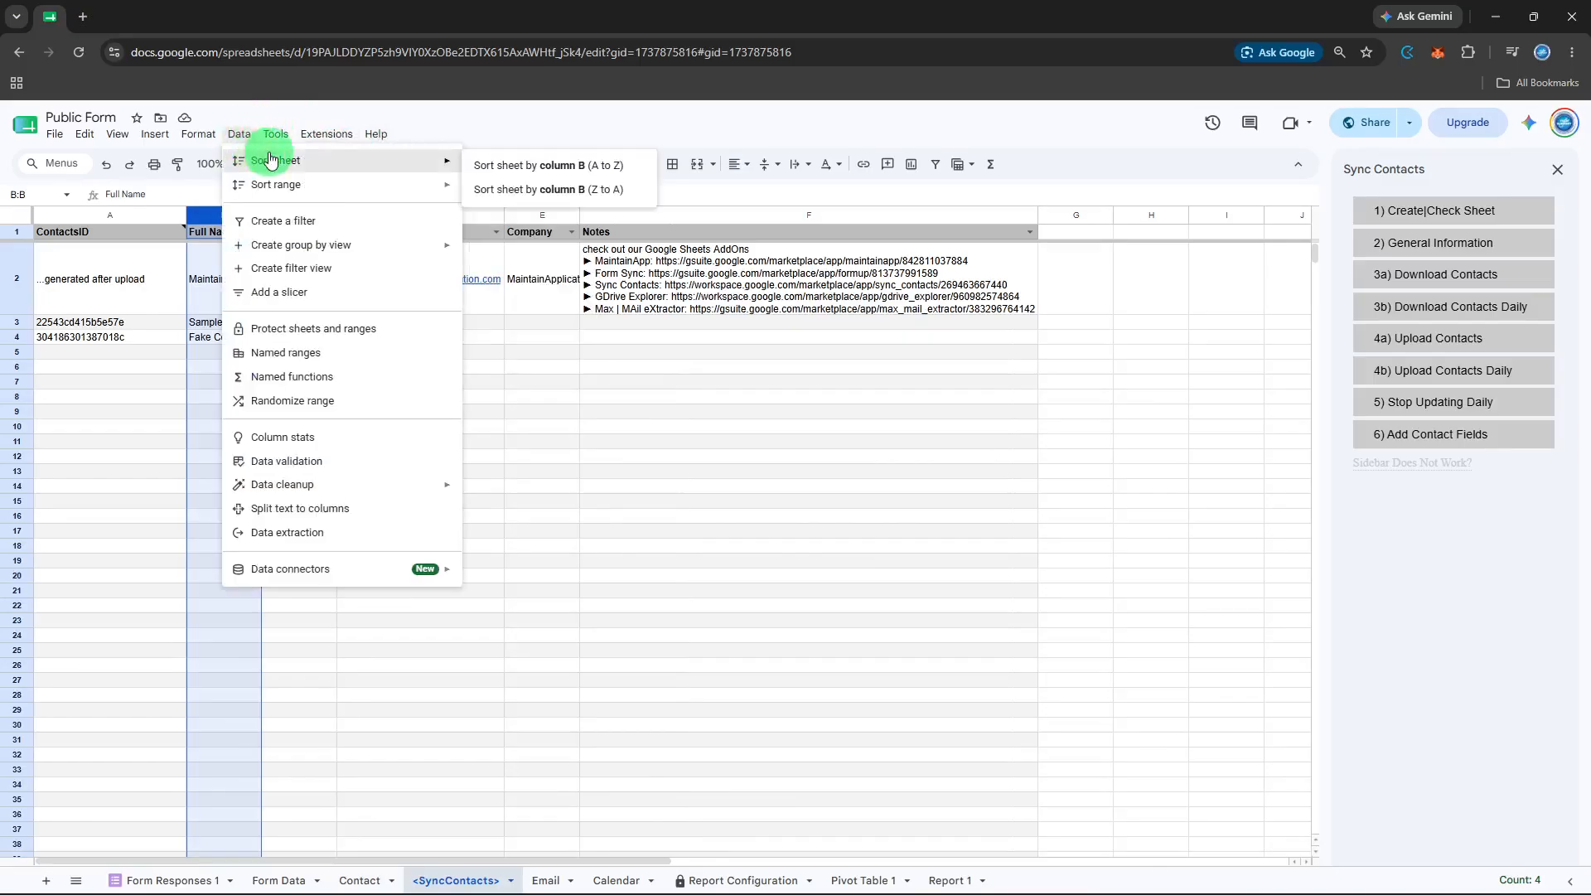
left_click(489, 168)
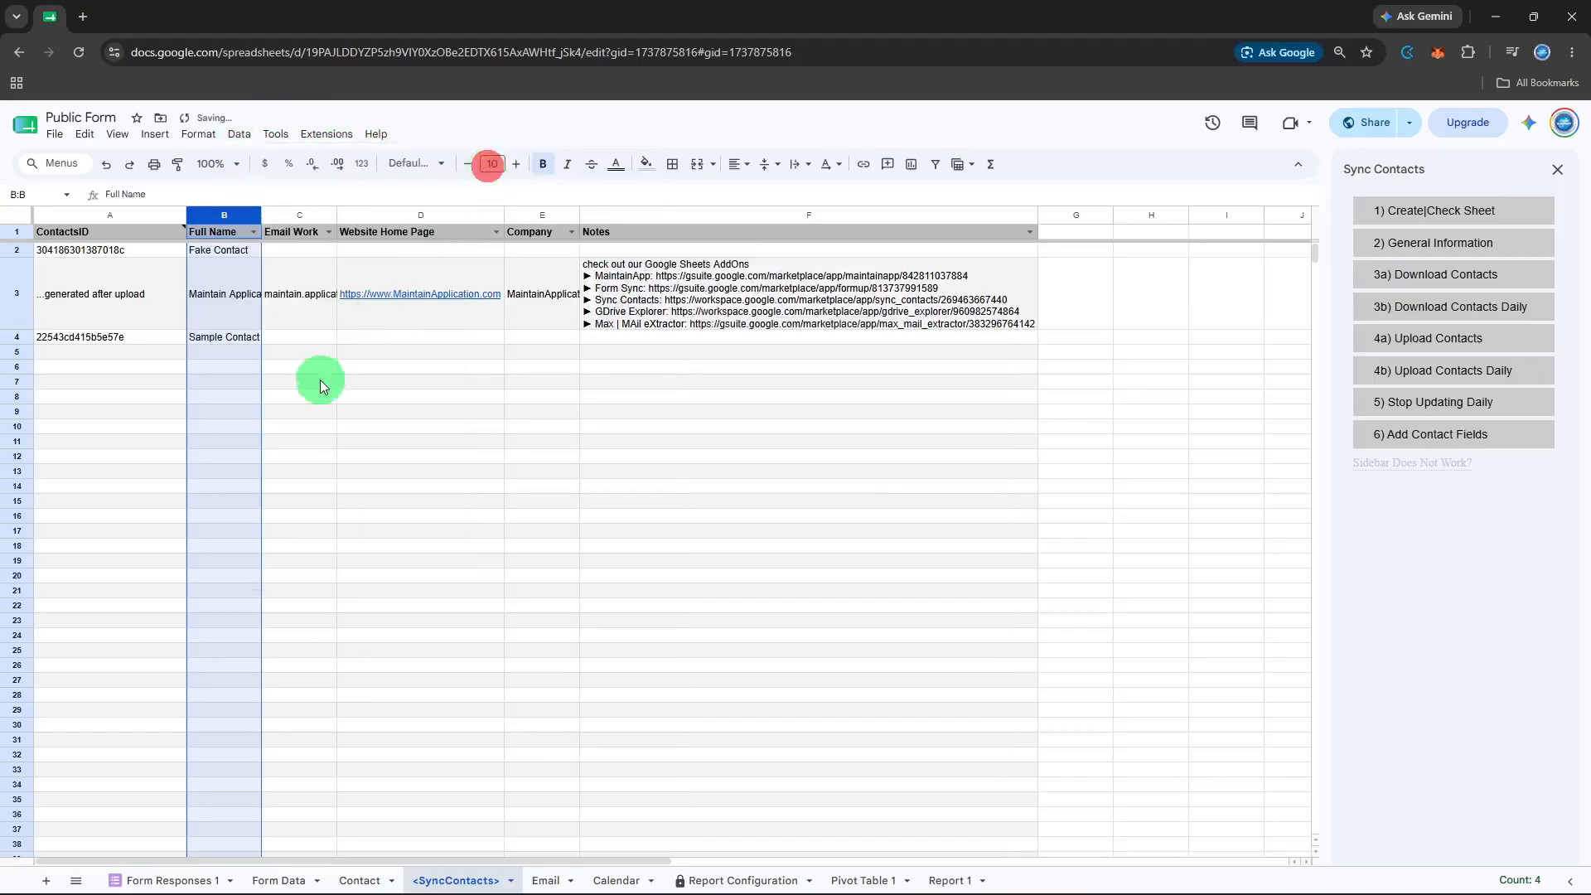
left_click(310, 391)
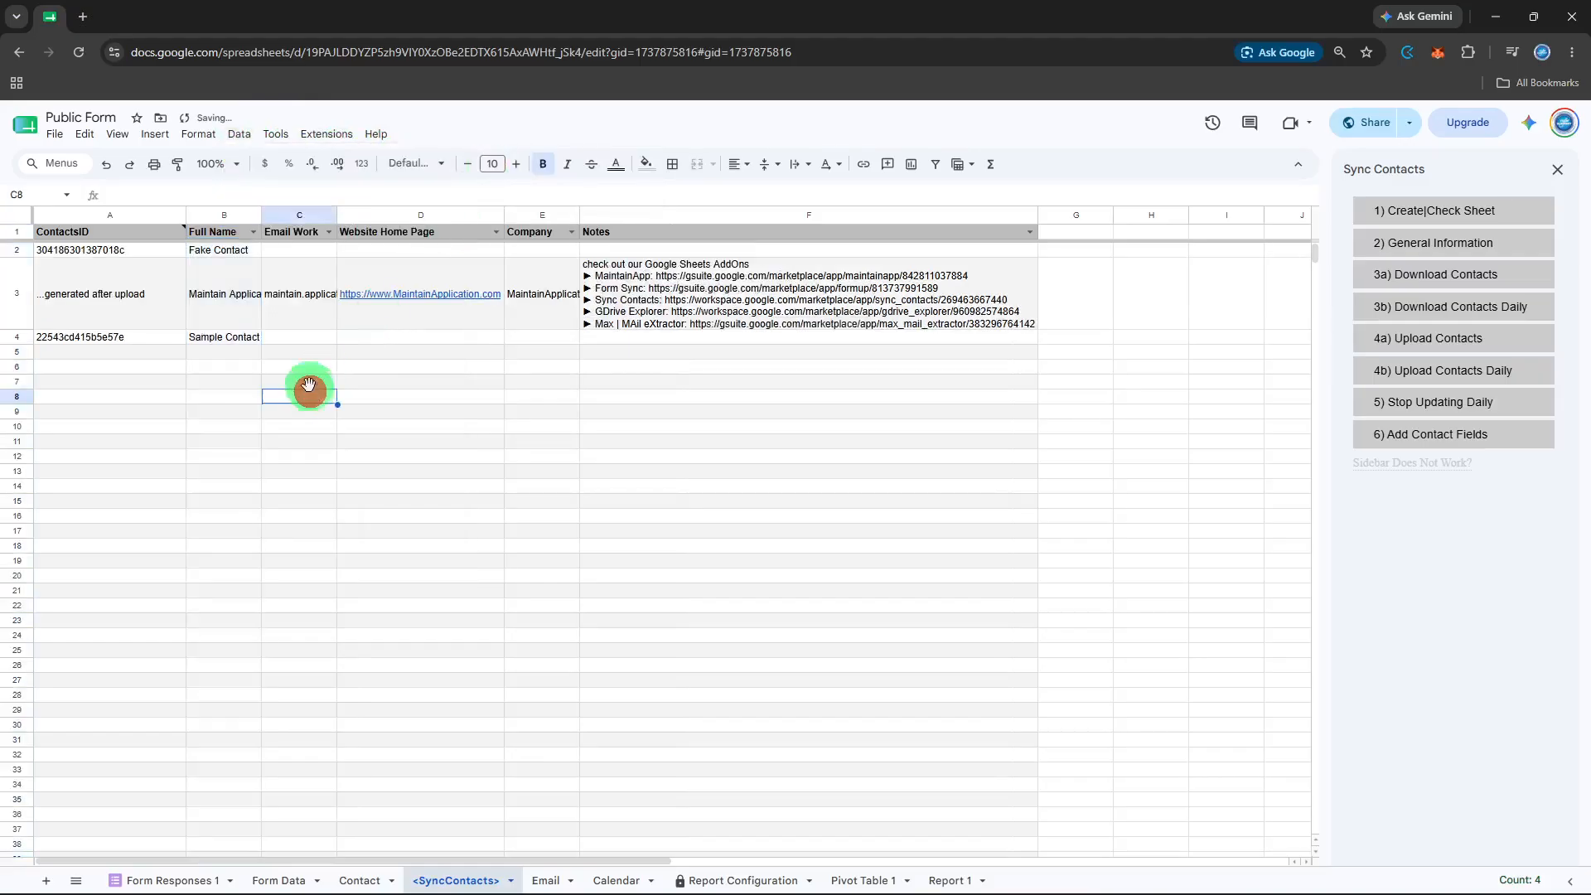
Fit the widths of the Full Name, Email Work and Company columns to their content.
left_click_drag(263, 215, 263, 215)
double_click(263, 216)
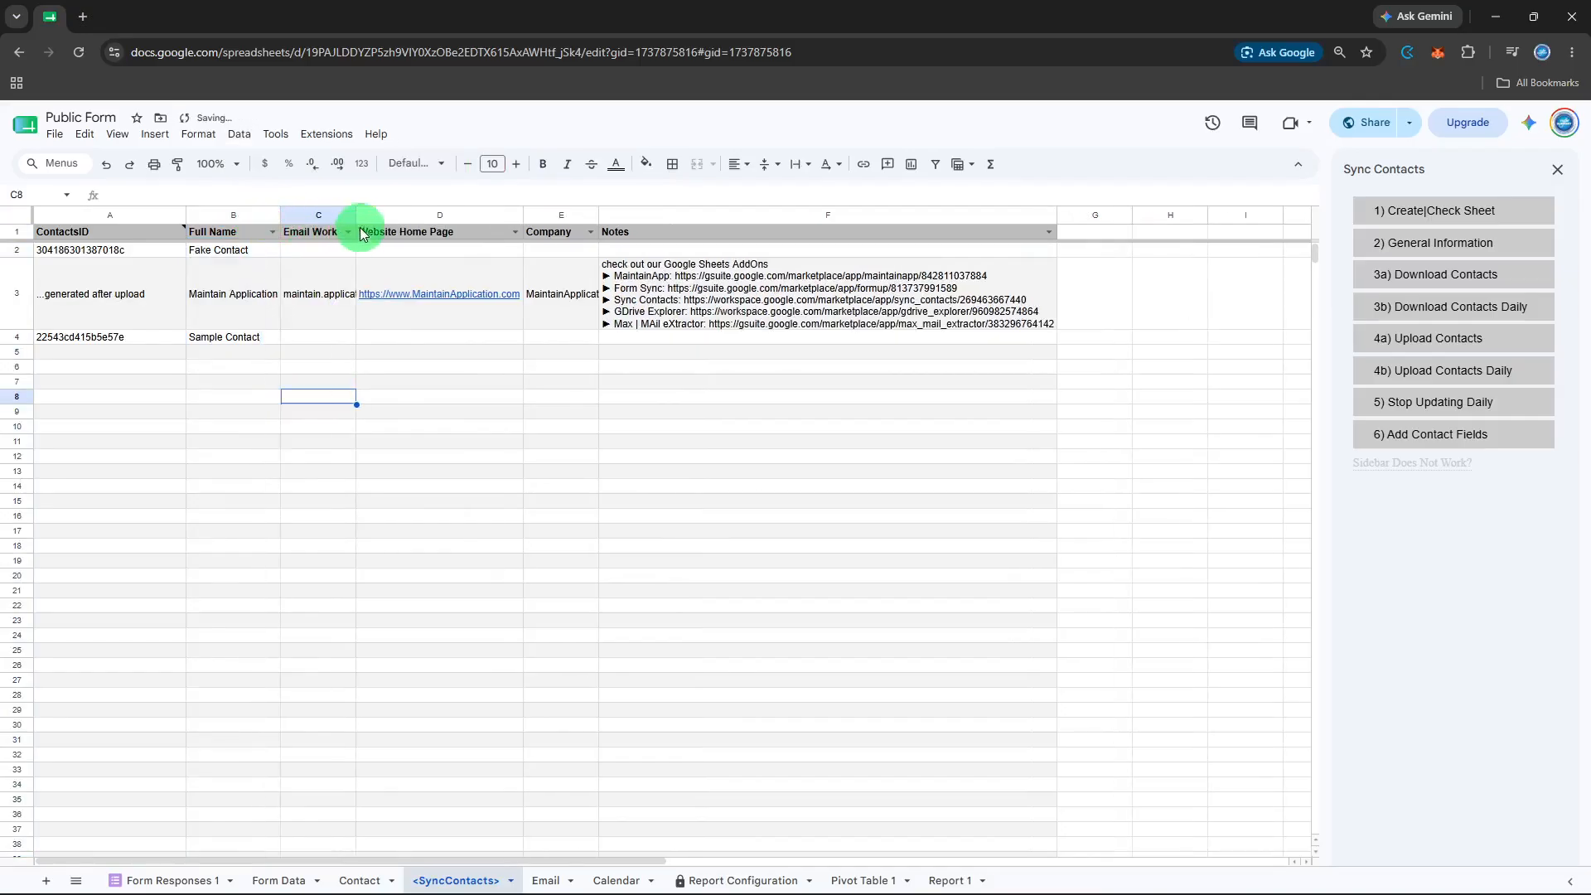
left_click_drag(359, 217, 359, 217)
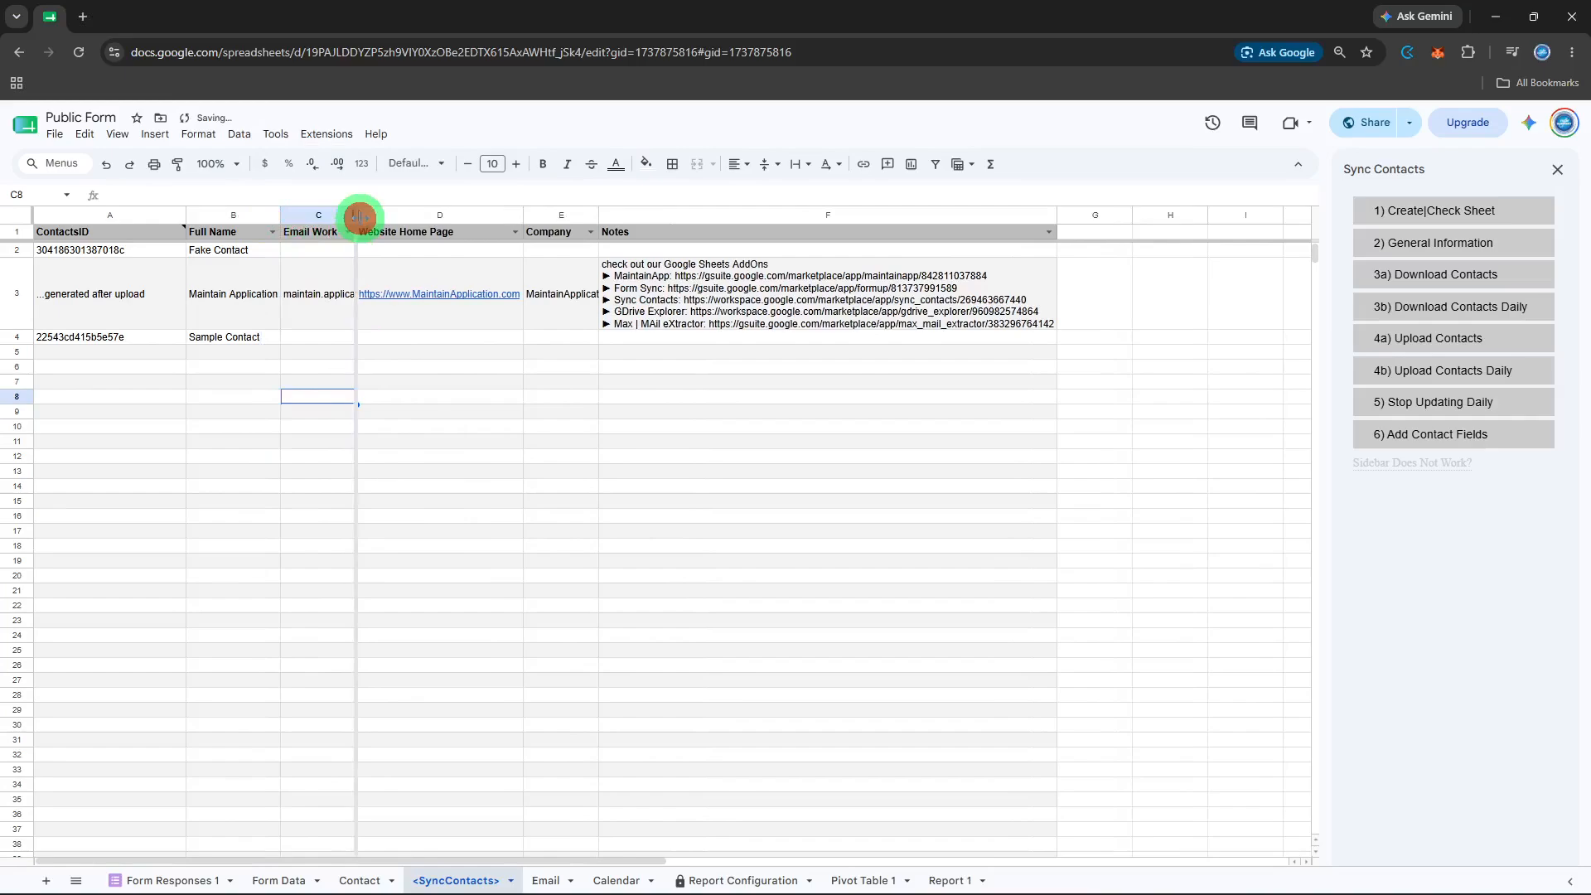
double_click(359, 217)
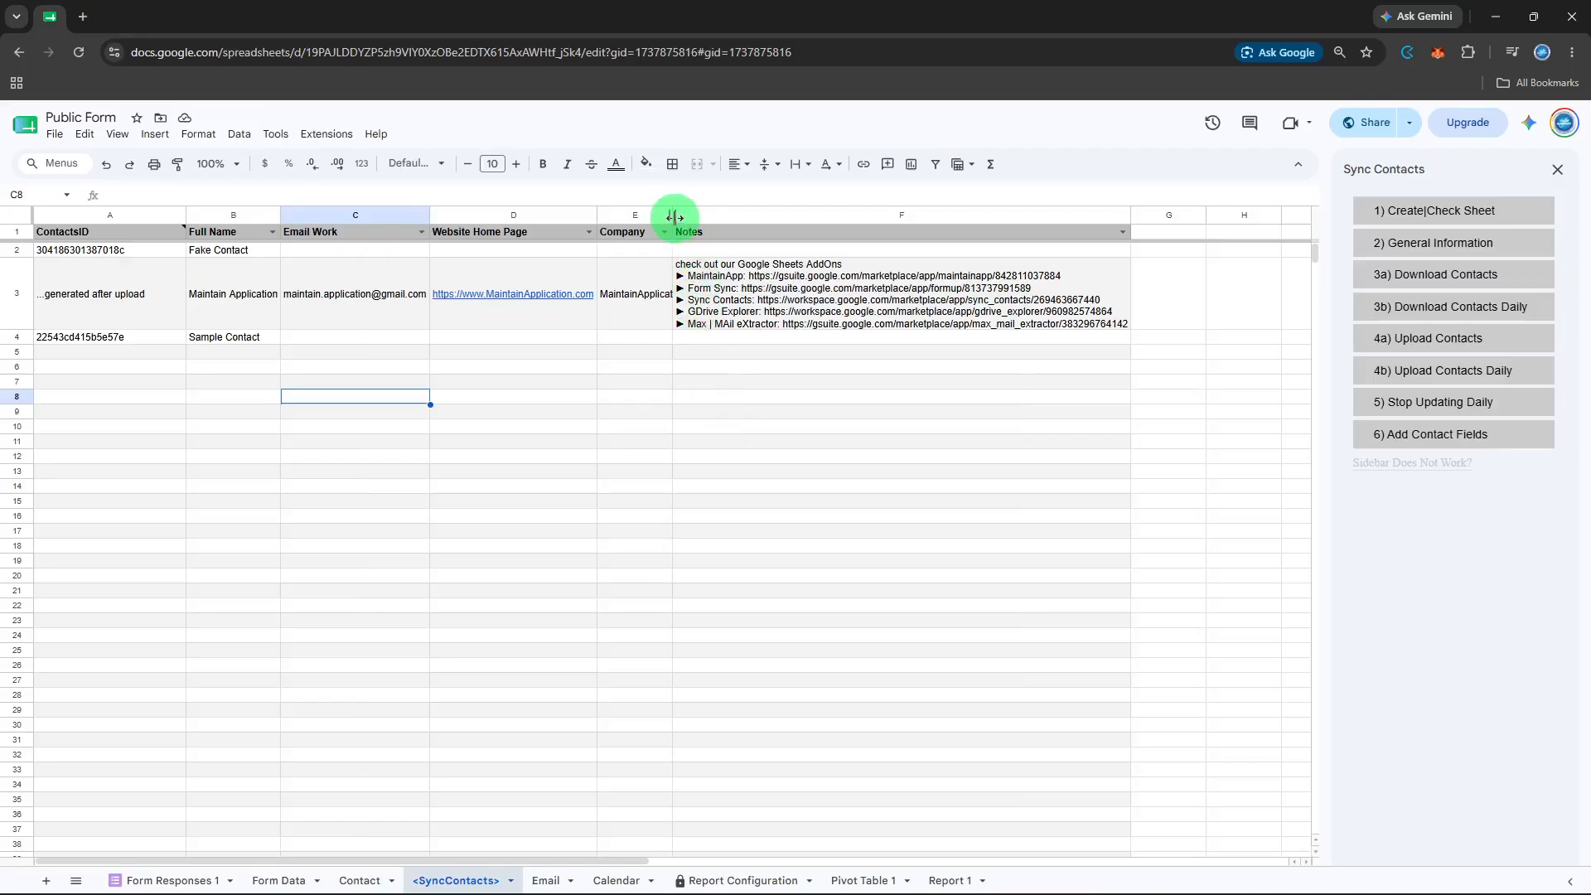
left_click_drag(675, 217, 672, 217)
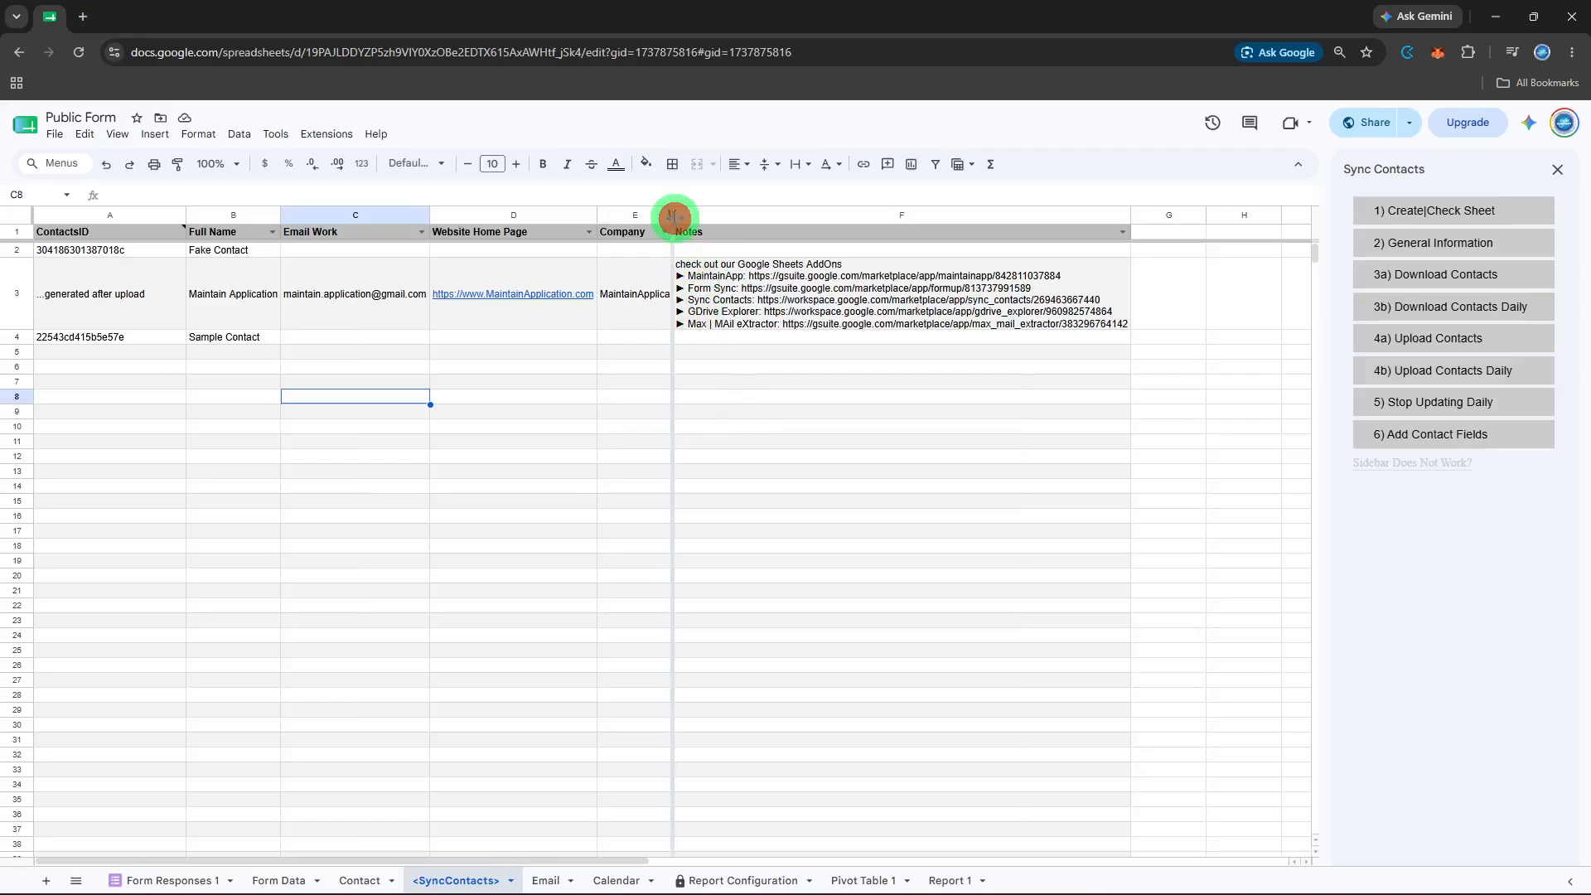
double_click(674, 218)
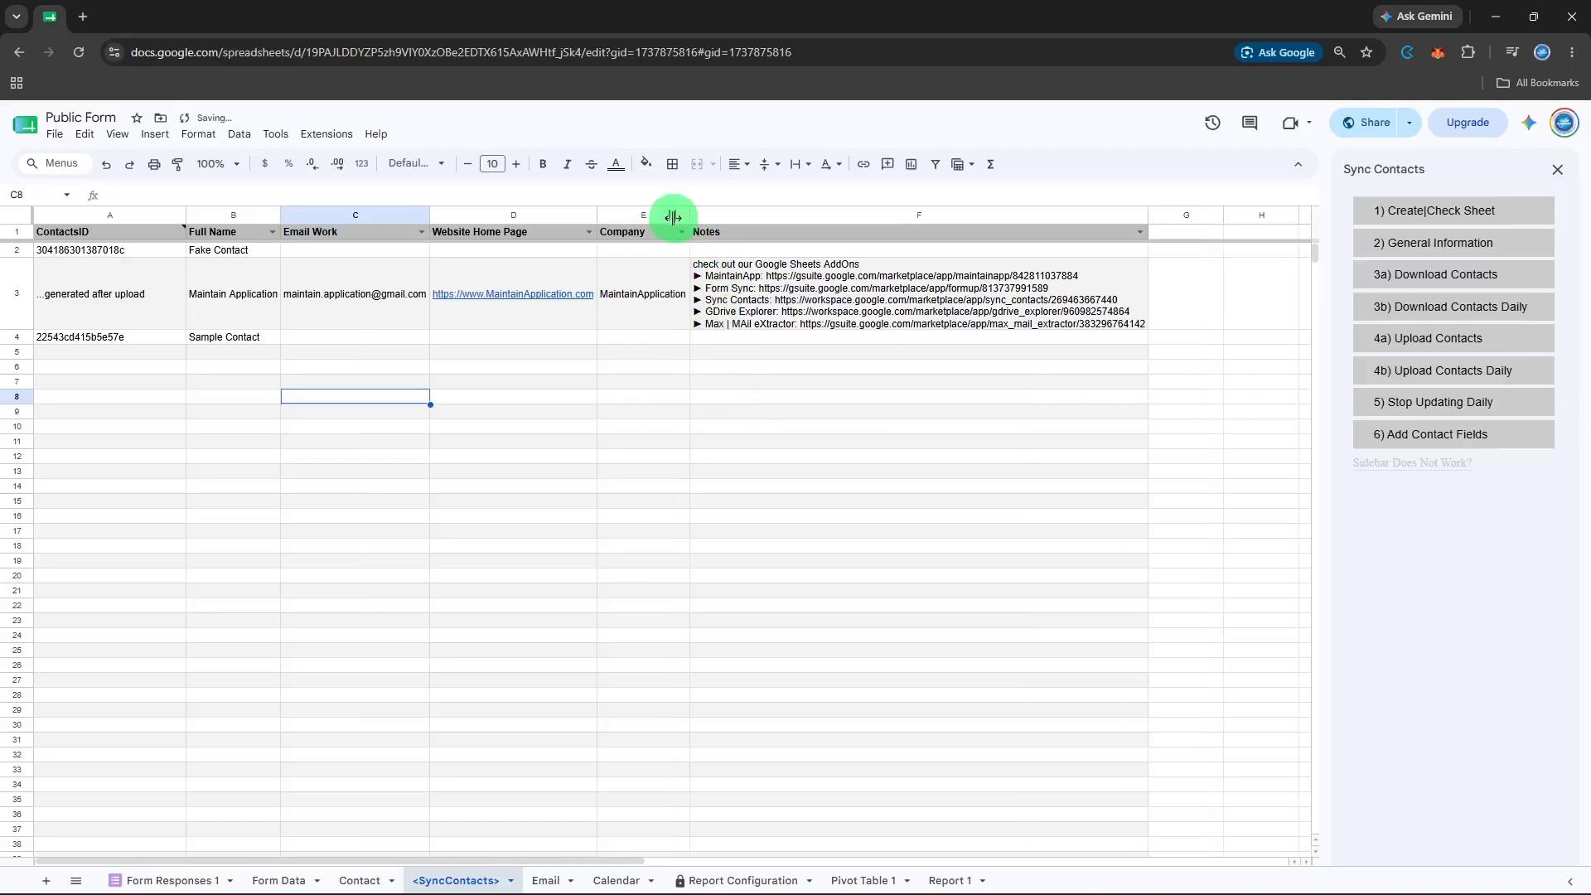